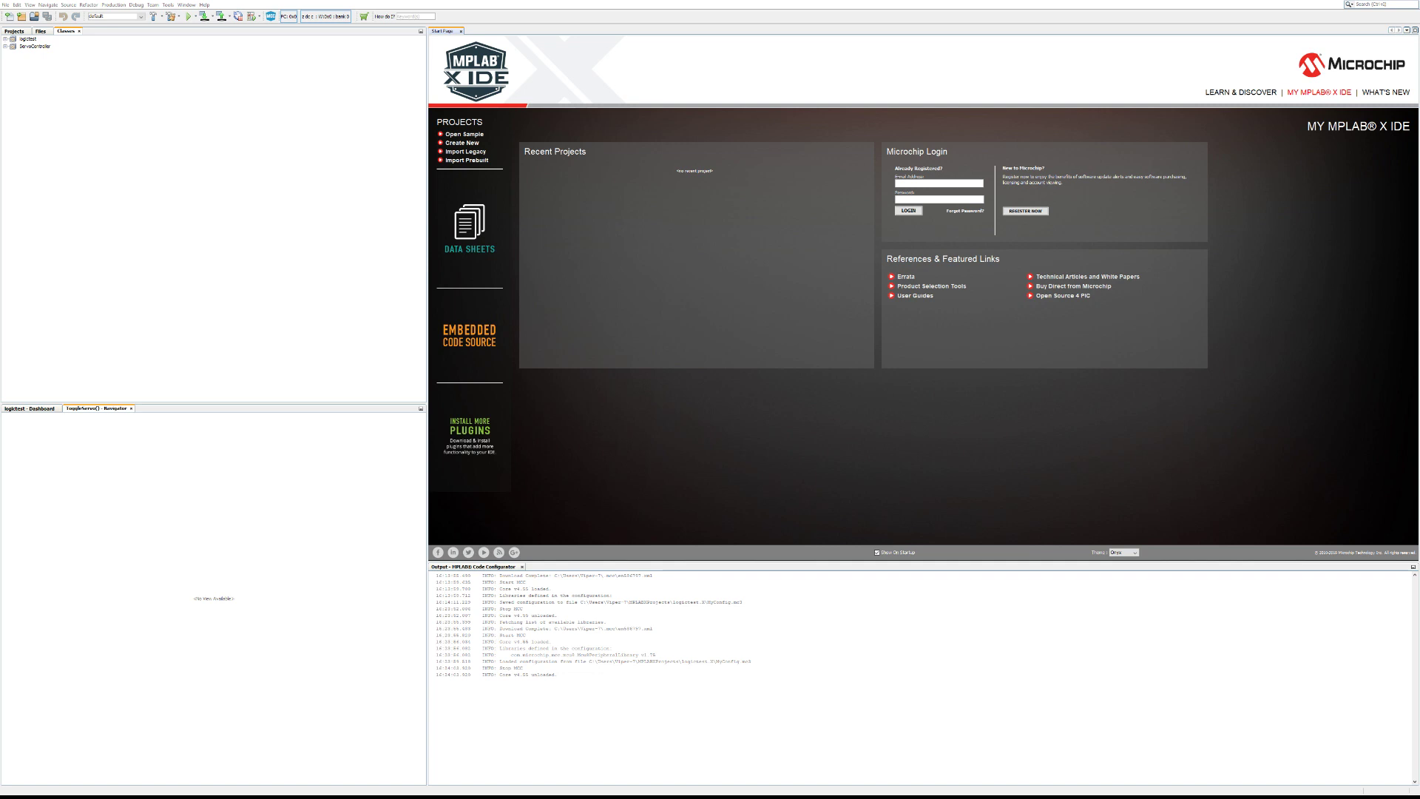
- Launch the MPLAB Code Configurator for the current project
left_click(168, 5)
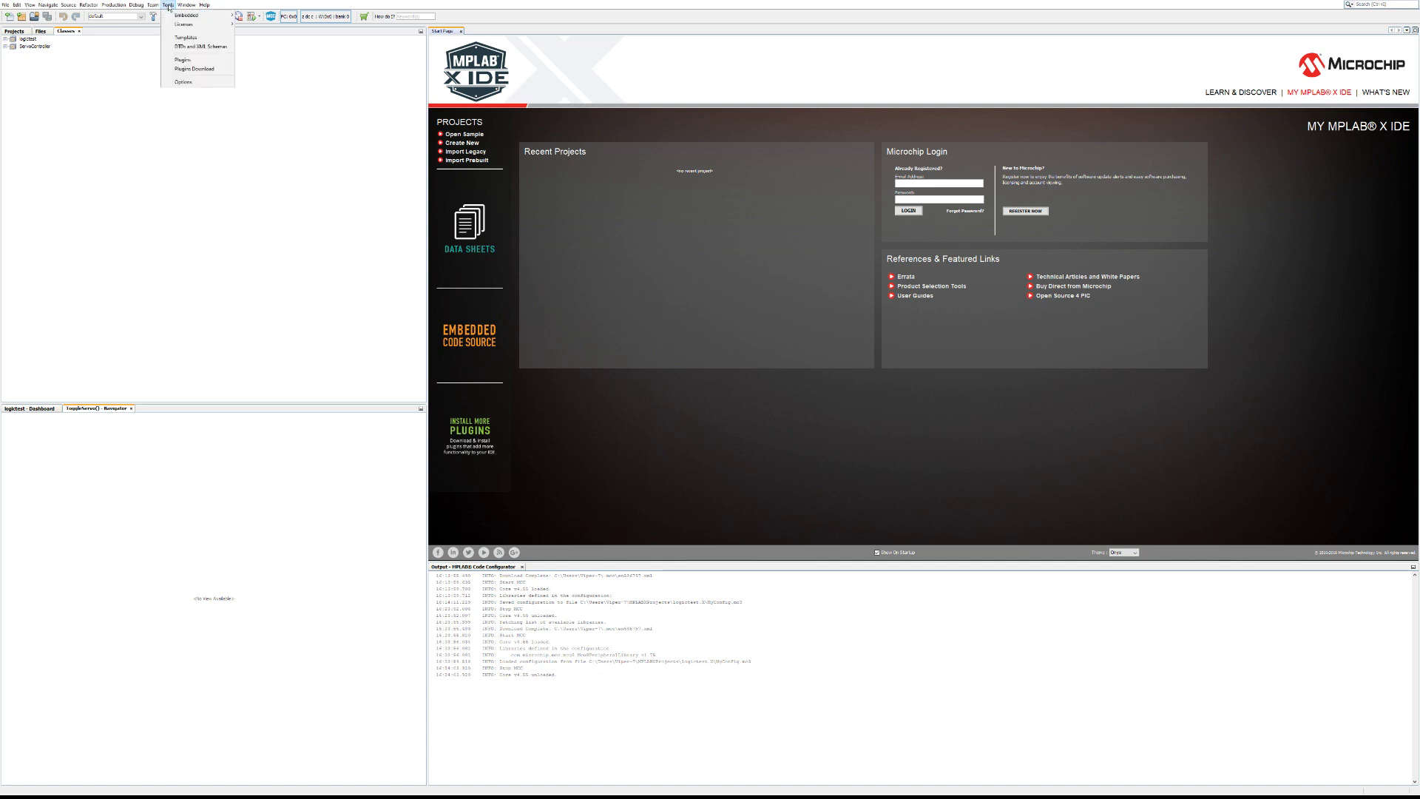
mouse_move(170, 14)
left_click(163, 5)
left_click(176, 17)
left_click(167, 5)
mouse_move(178, 16)
left_click(275, 16)
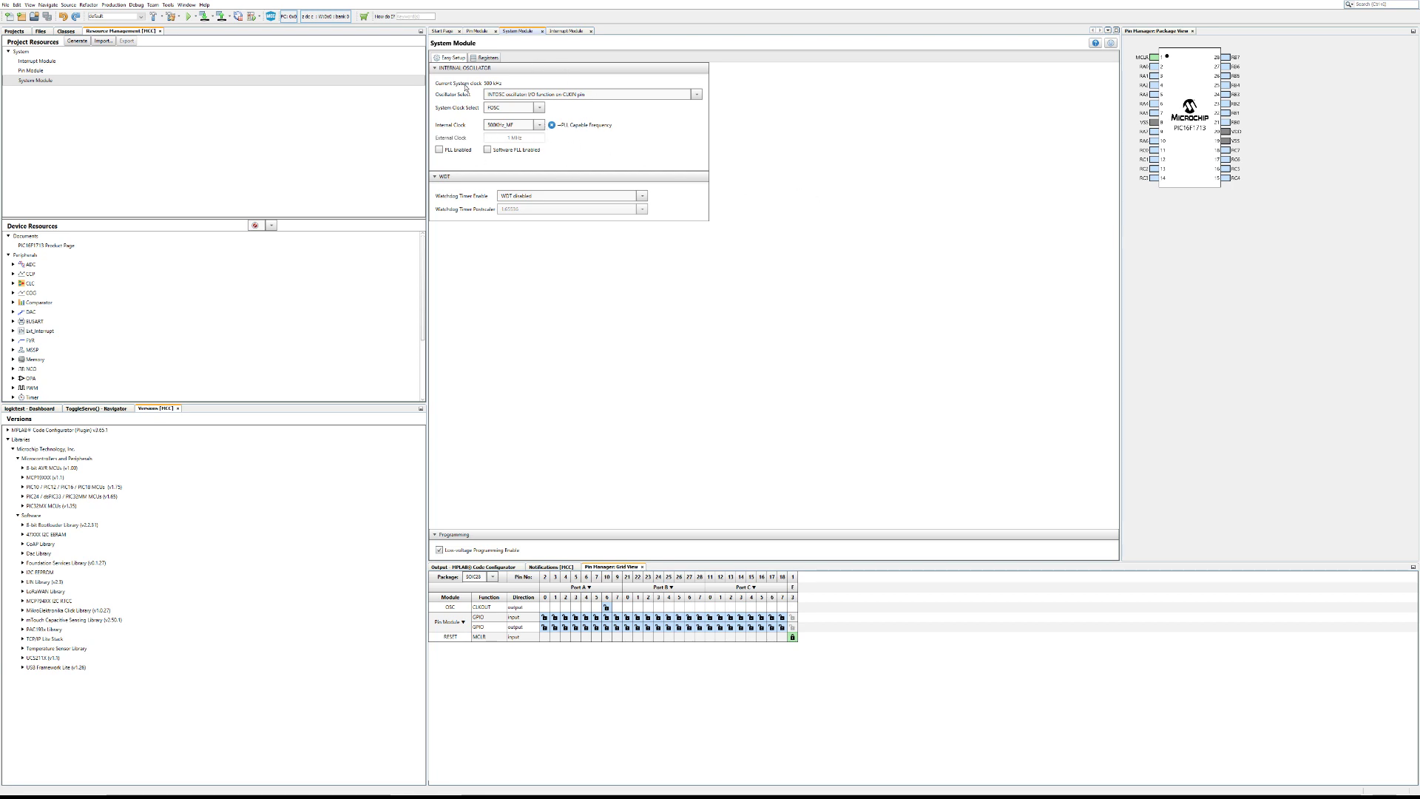
- Set the System Module's internal clock to 31KHz_LF and show its register settings
left_click(501, 134)
left_click(507, 158)
left_click(488, 57)
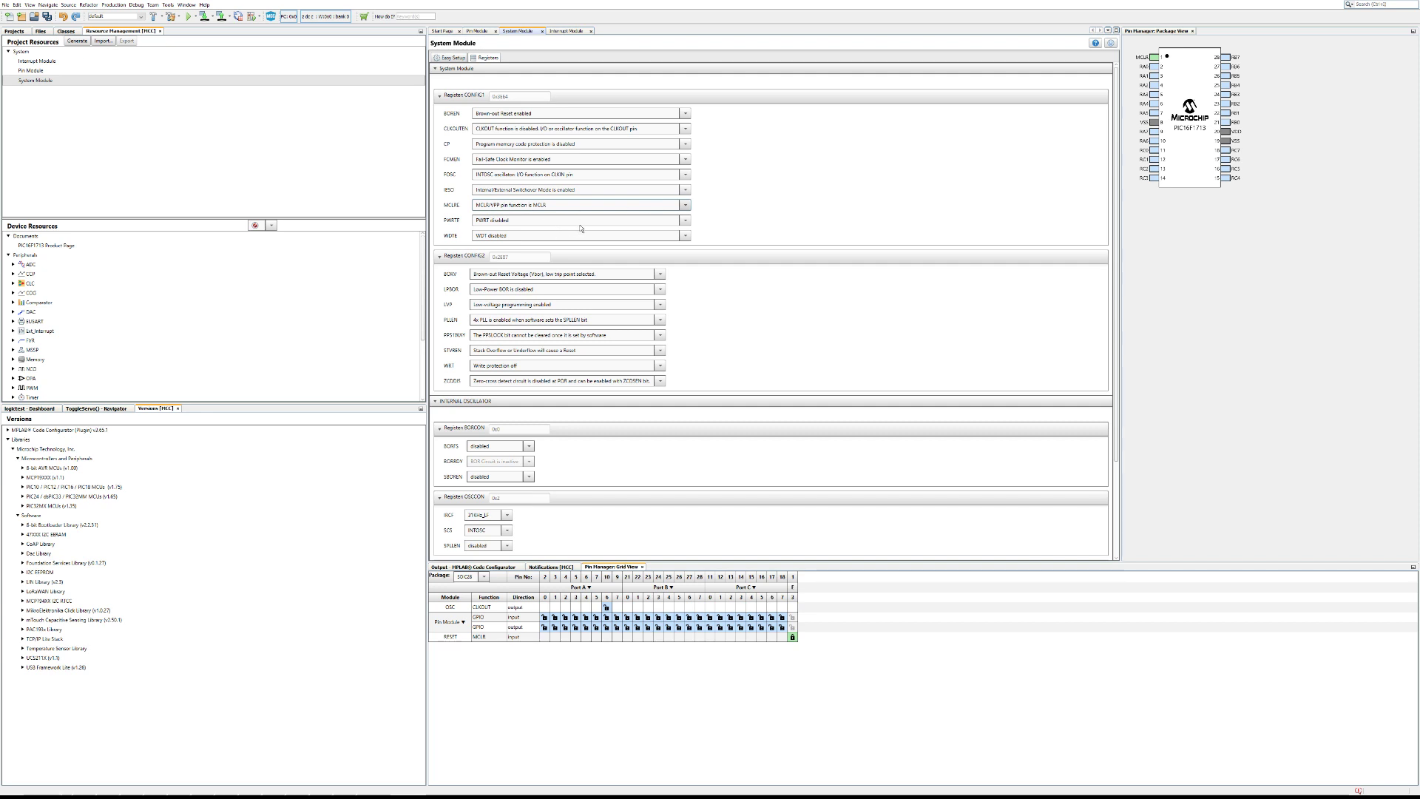
- Set LVP to require high voltage on MCLR/VPP for programming, and set MCLRE so the MCLR pin is a digital input
left_click(524, 297)
left_click(529, 316)
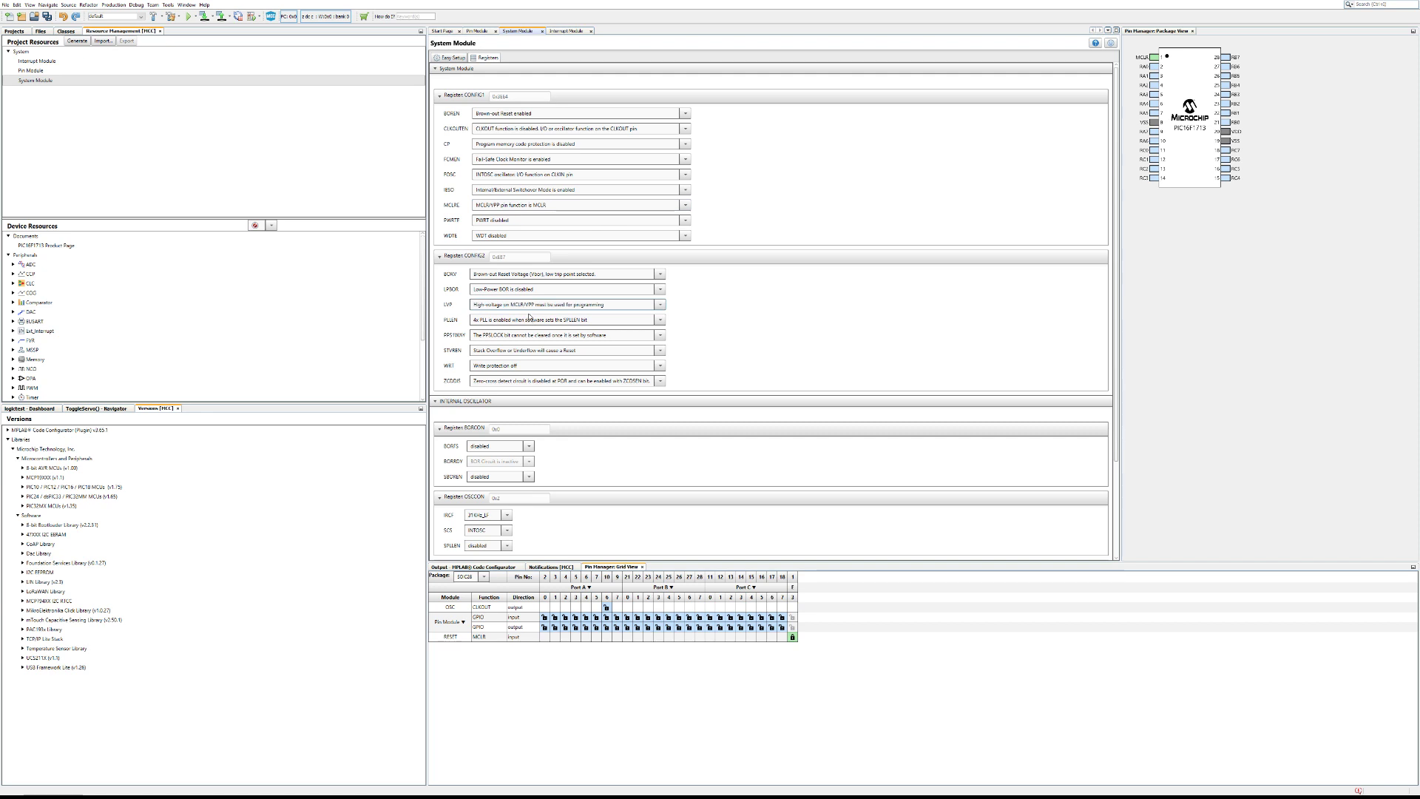
left_click(506, 205)
left_click(511, 231)
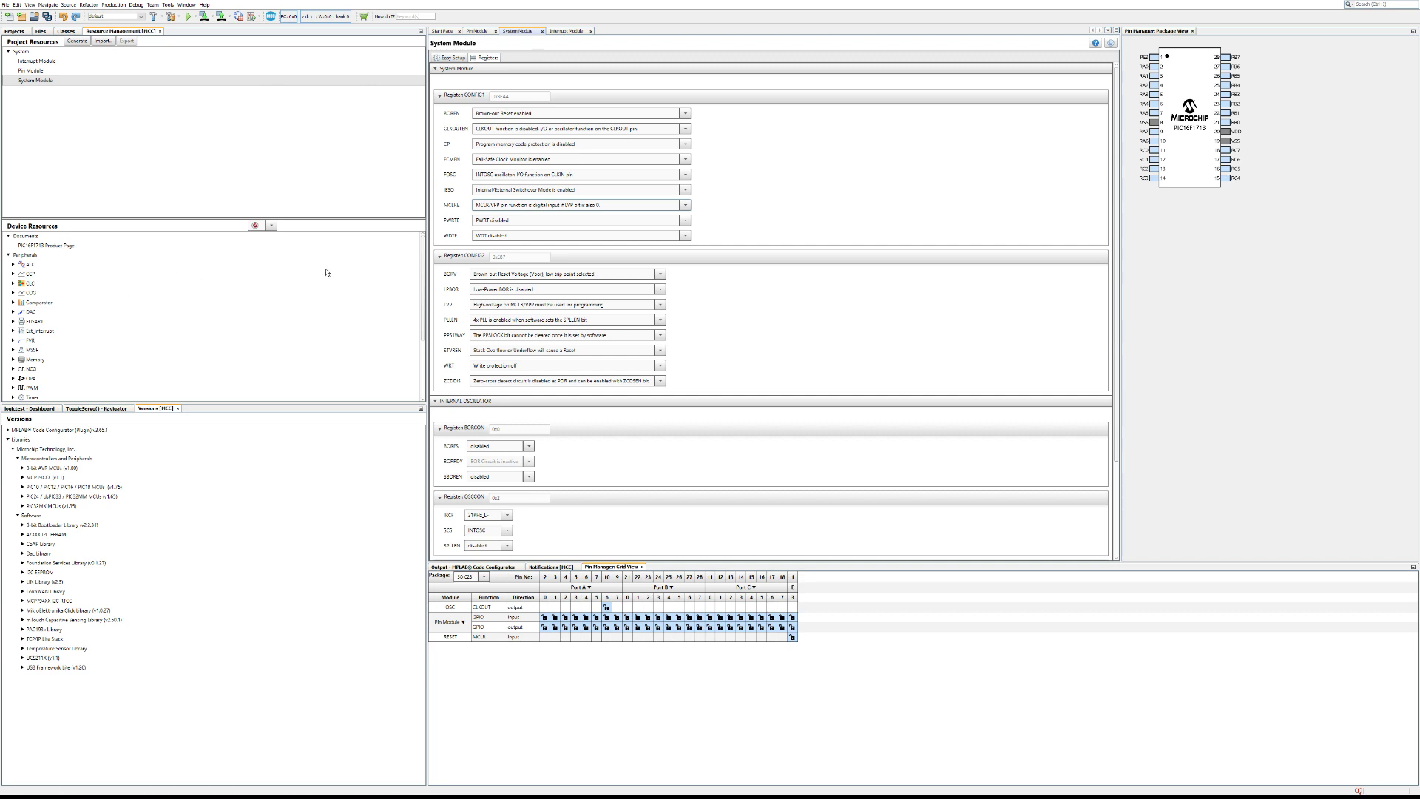
- Add the CLC1 configurable logic cell to the project's peripherals
double_click(30, 284)
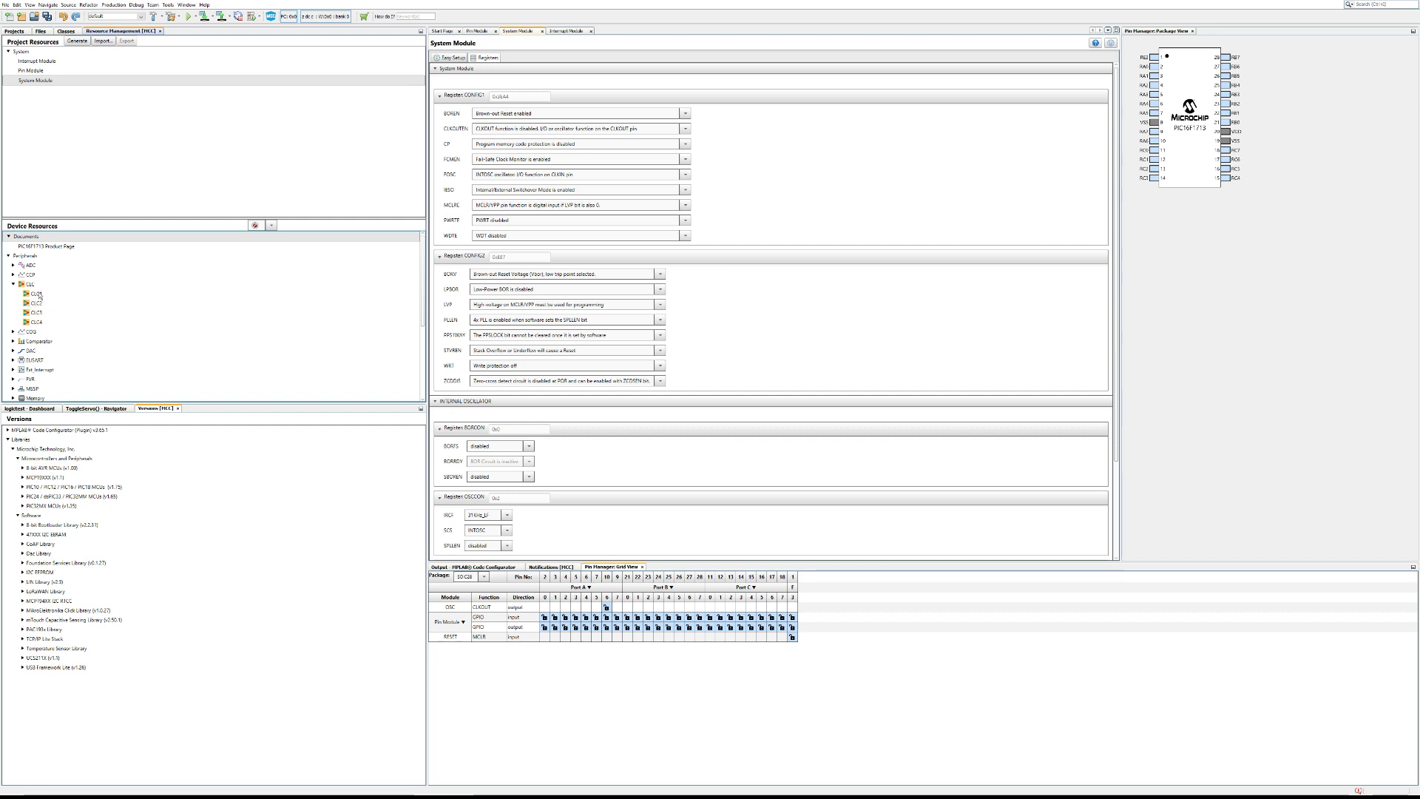
left_click(37, 295)
double_click(100, 295)
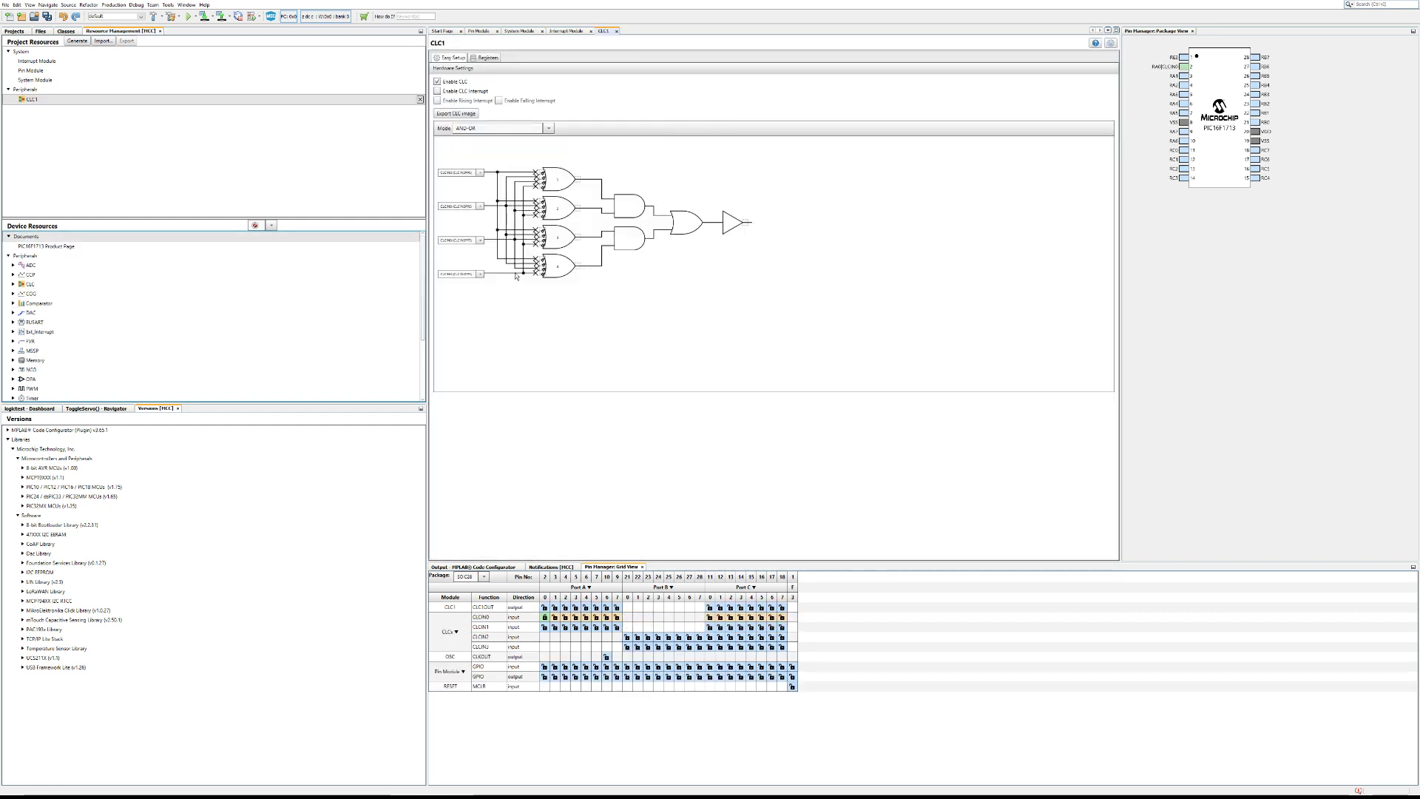
- Set CLC1's second, third and fourth logic inputs to CLCIN1, CLCIN2 and CLCIN3
scroll(613, 313, "up", 9)
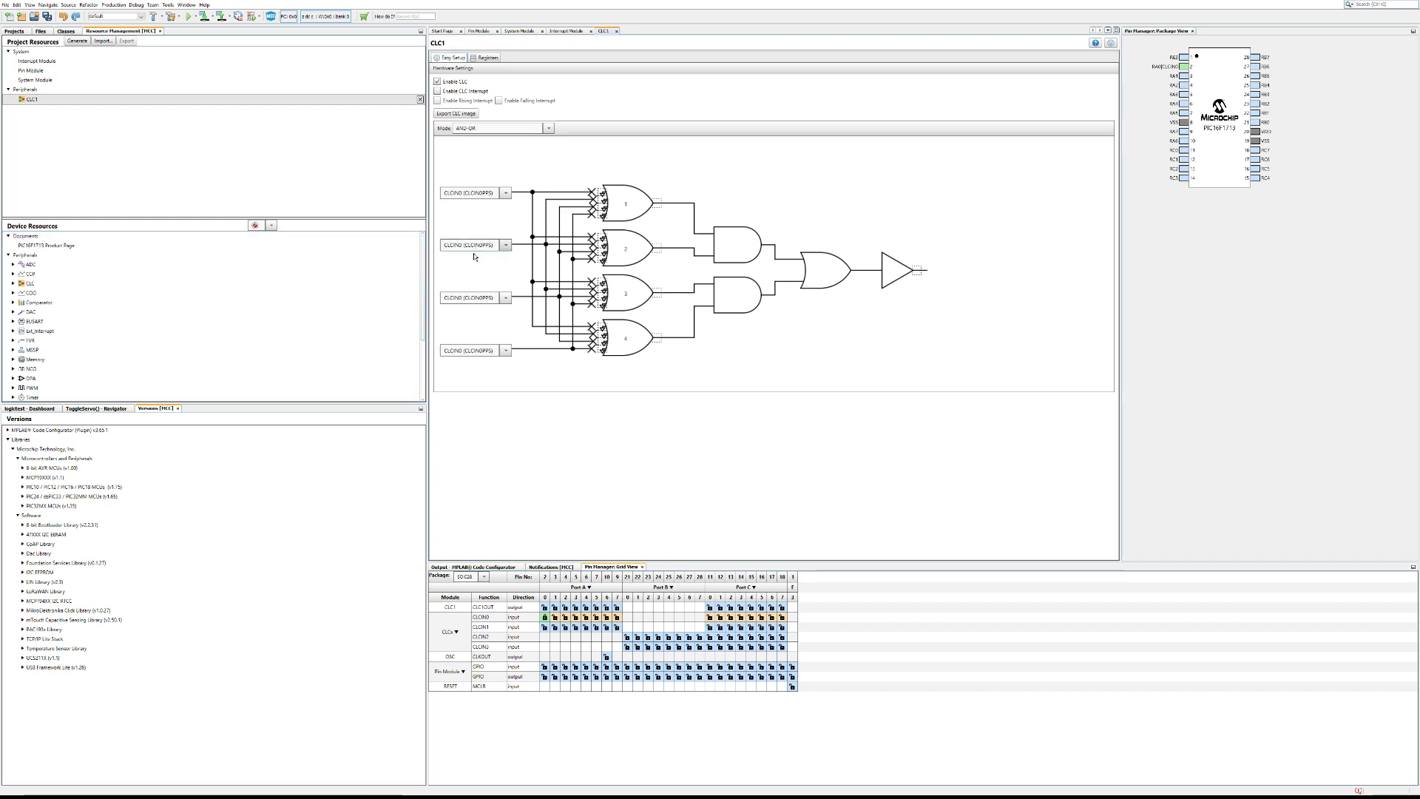
left_click(474, 318)
left_click(470, 298)
left_click(473, 378)
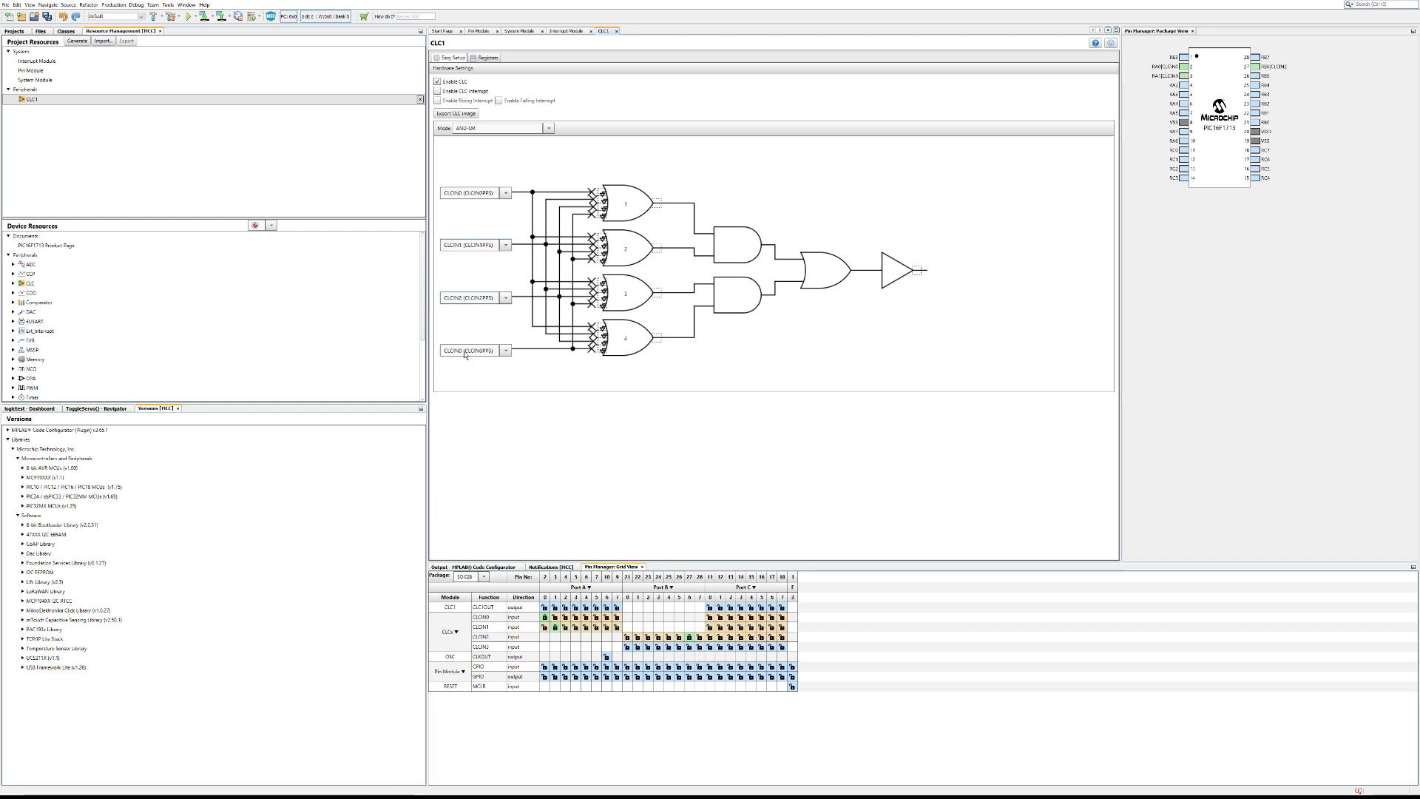
left_click(454, 447)
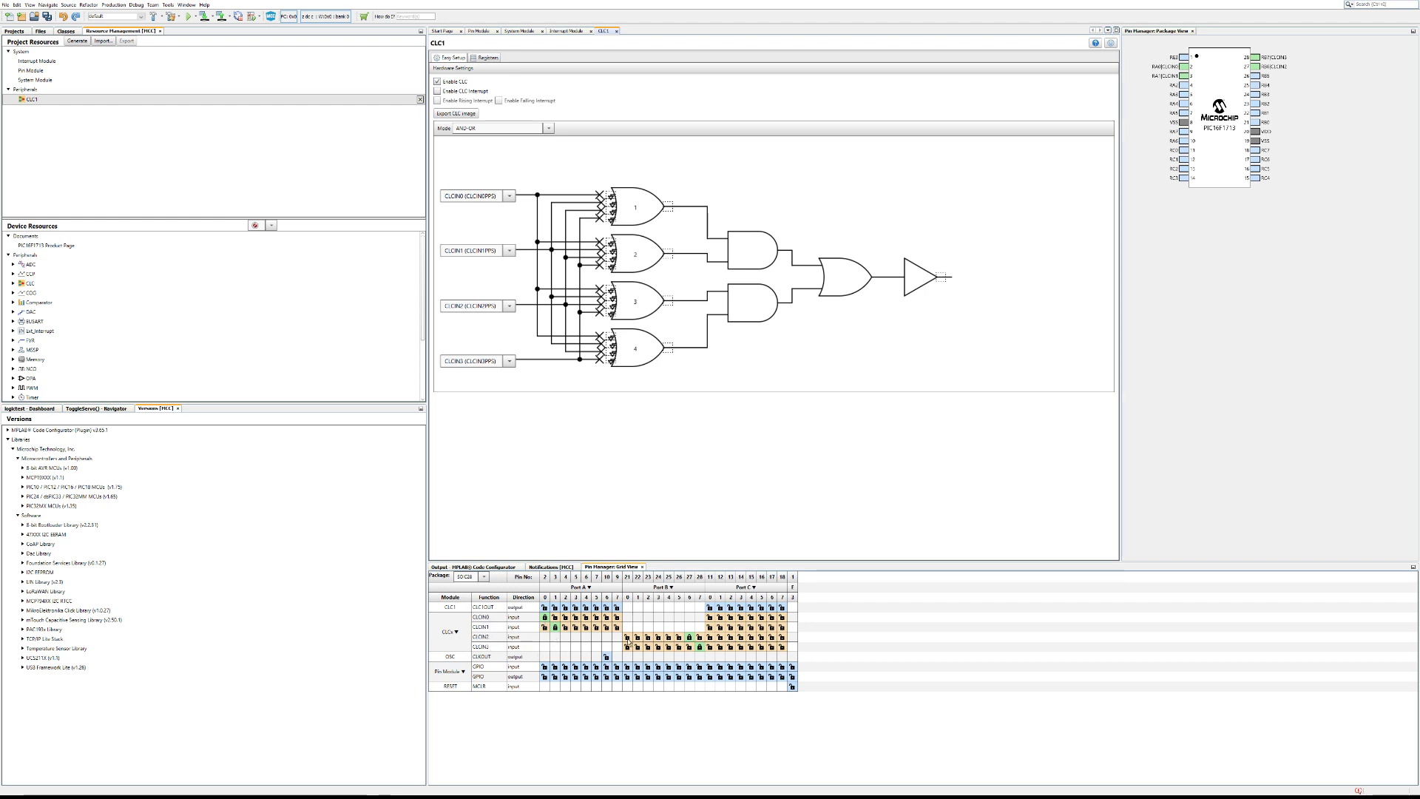
- Assign CLCIN0, CLCIN1, CLCIN2 and CLCIN3 to pins RC0, RC1, RC2 and RC3 respectively
left_click(546, 617)
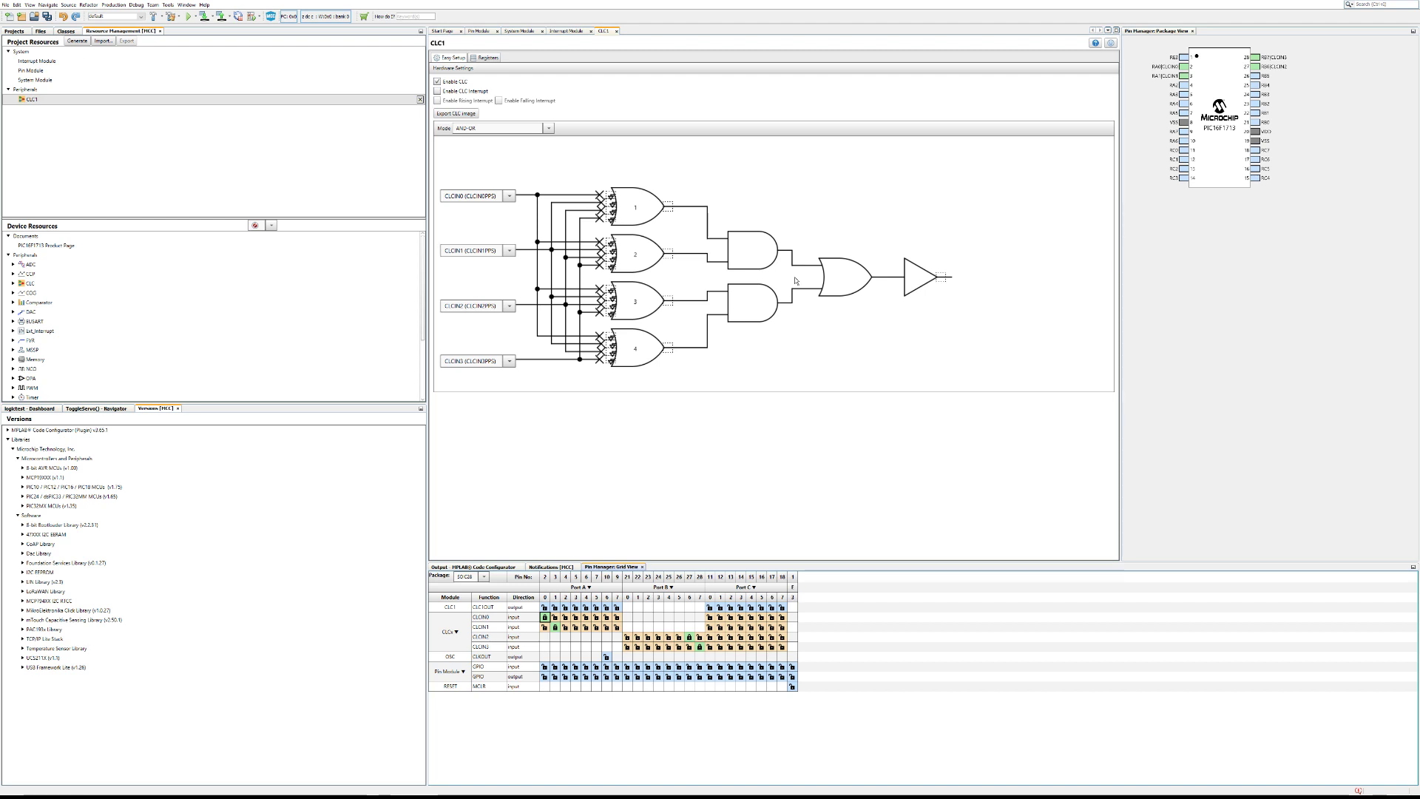
left_click(710, 617)
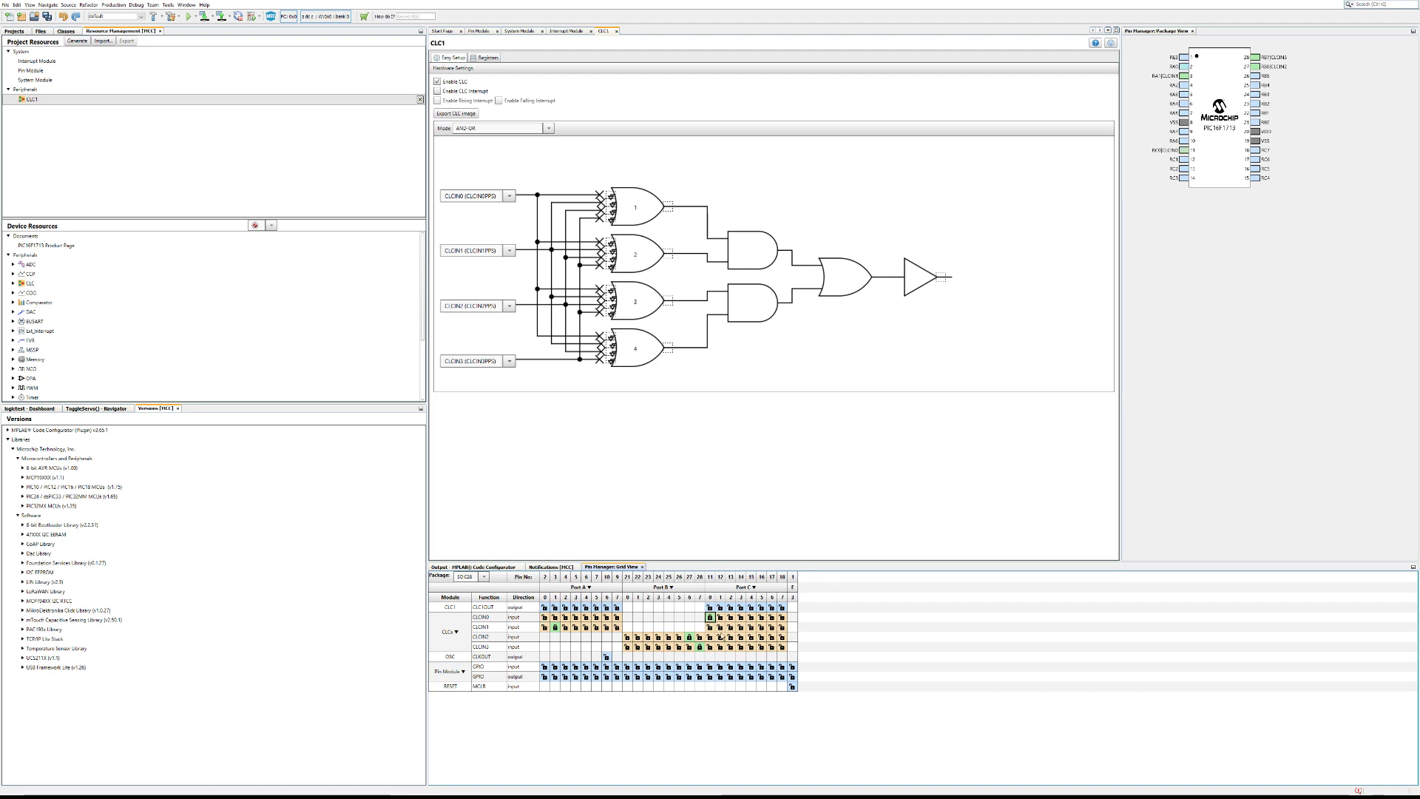
left_click(721, 627)
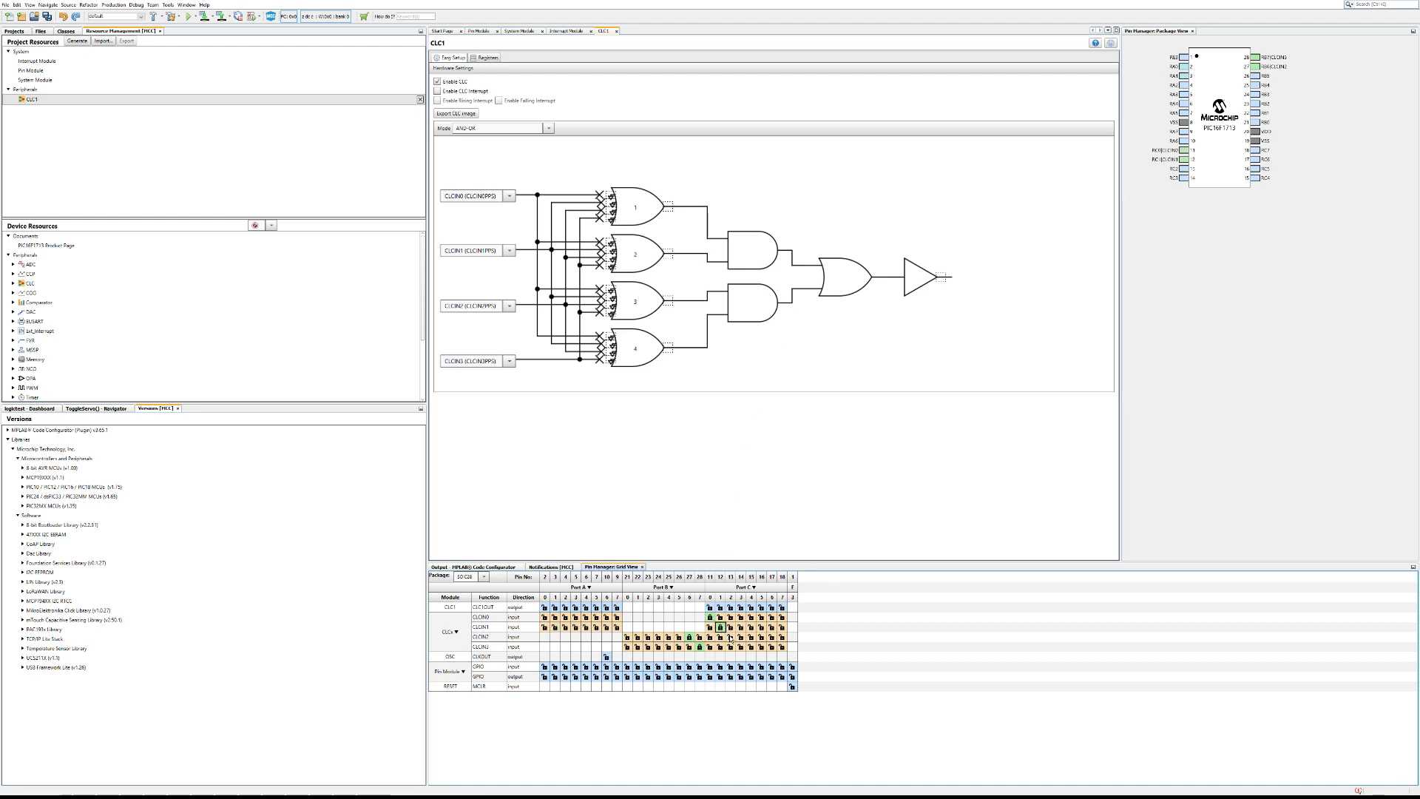
left_click(731, 637)
left_click(741, 647)
- Connect CLCIN2 to gate 1, CLCIN1 and CLCIN3 to gate 2, and CLCIN0 and CLCIN2 to gate 3 in CLC1
scroll(620, 219, "up", 2)
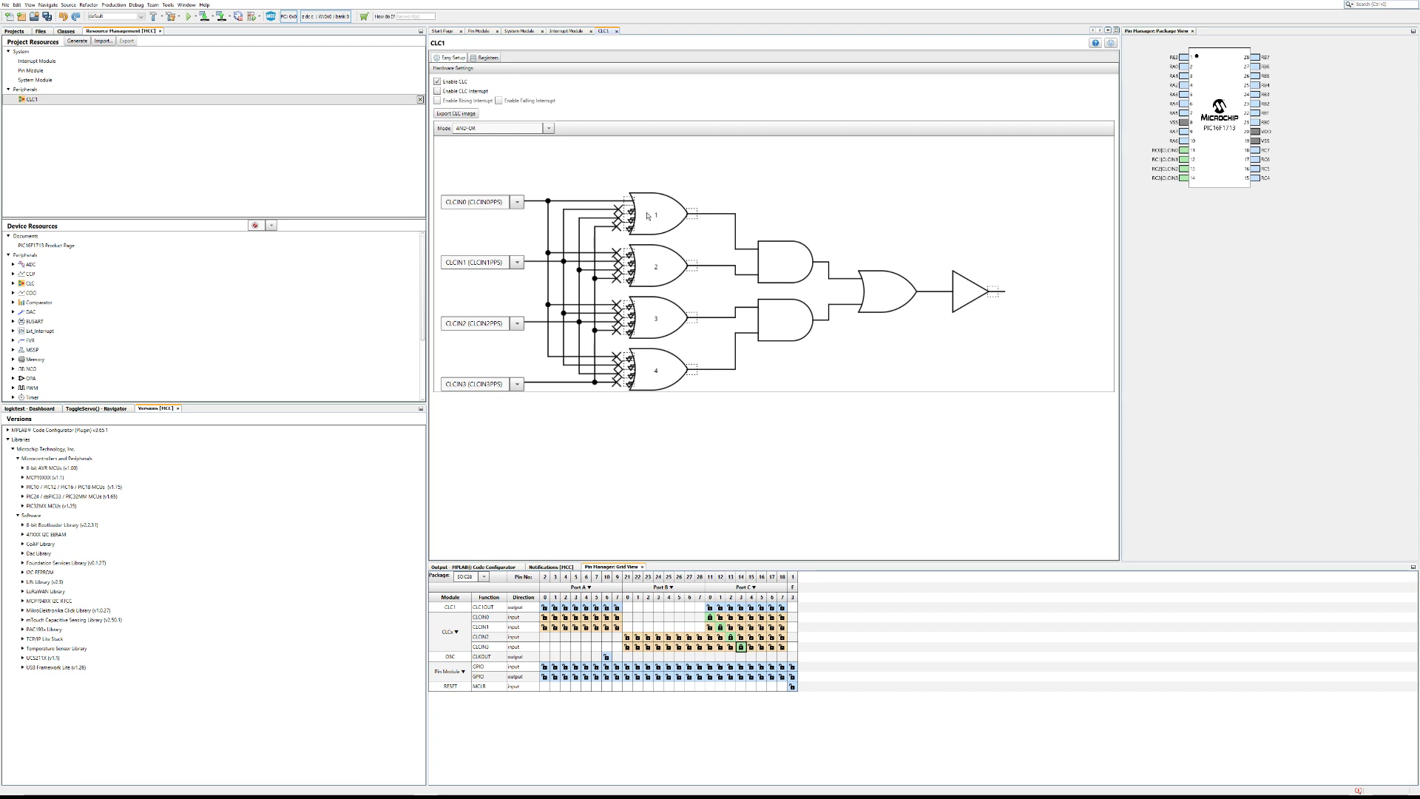
left_click(620, 220)
left_click(618, 260)
left_click(618, 277)
left_click(618, 304)
left_click(619, 322)
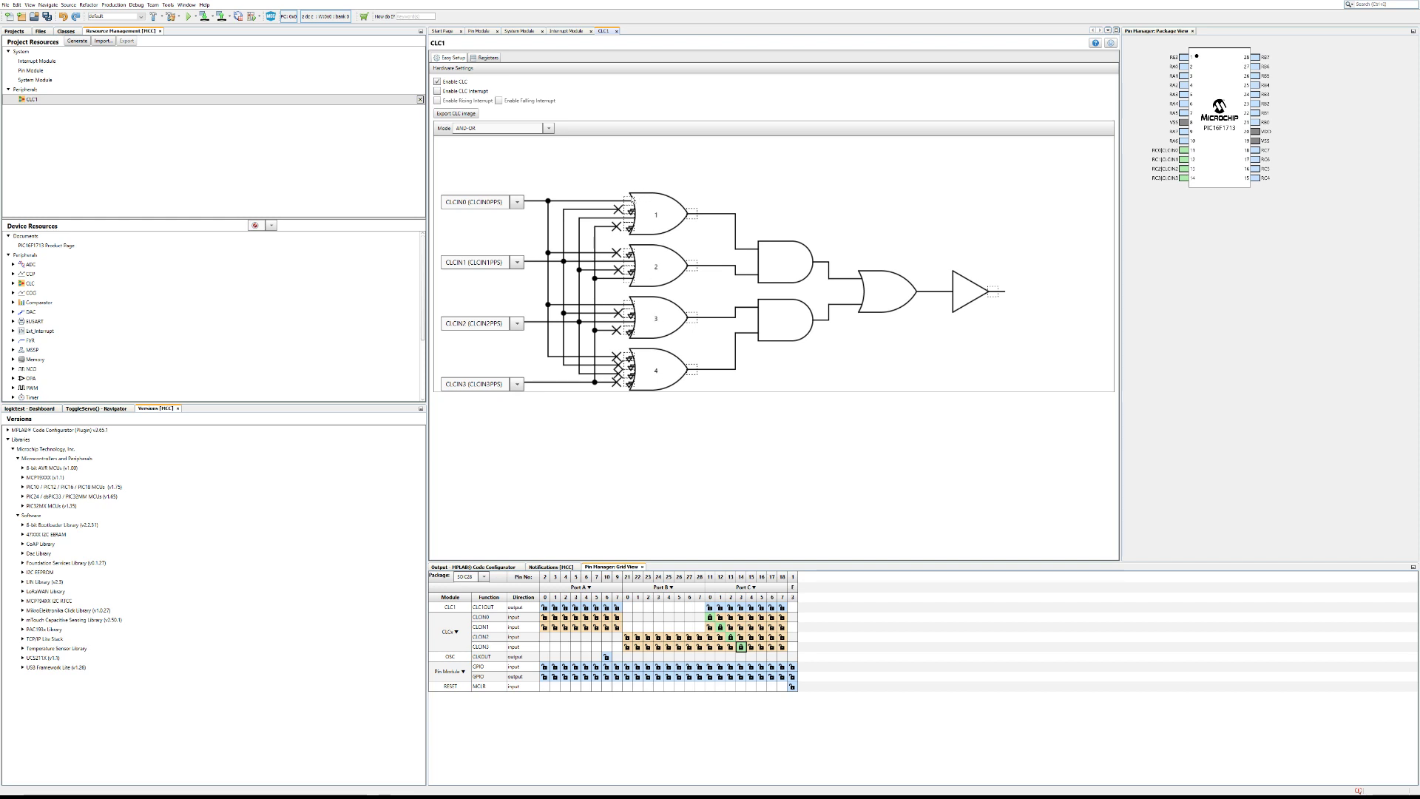
- Invert CLCIN0 at gate 1 and CLCIN1 at gate 2, and toggle the output inversion of gates 1 and 3 on and off
left_click(629, 201)
left_click(629, 261)
left_click(692, 216)
left_click(694, 216)
left_click(693, 320)
left_click(693, 321)
- Preview CLC1's other modes, including SR latch, OR-XOR, D flip-flops, 4-input AND and JK flip-flop, and return to AND-OR
left_click(467, 217)
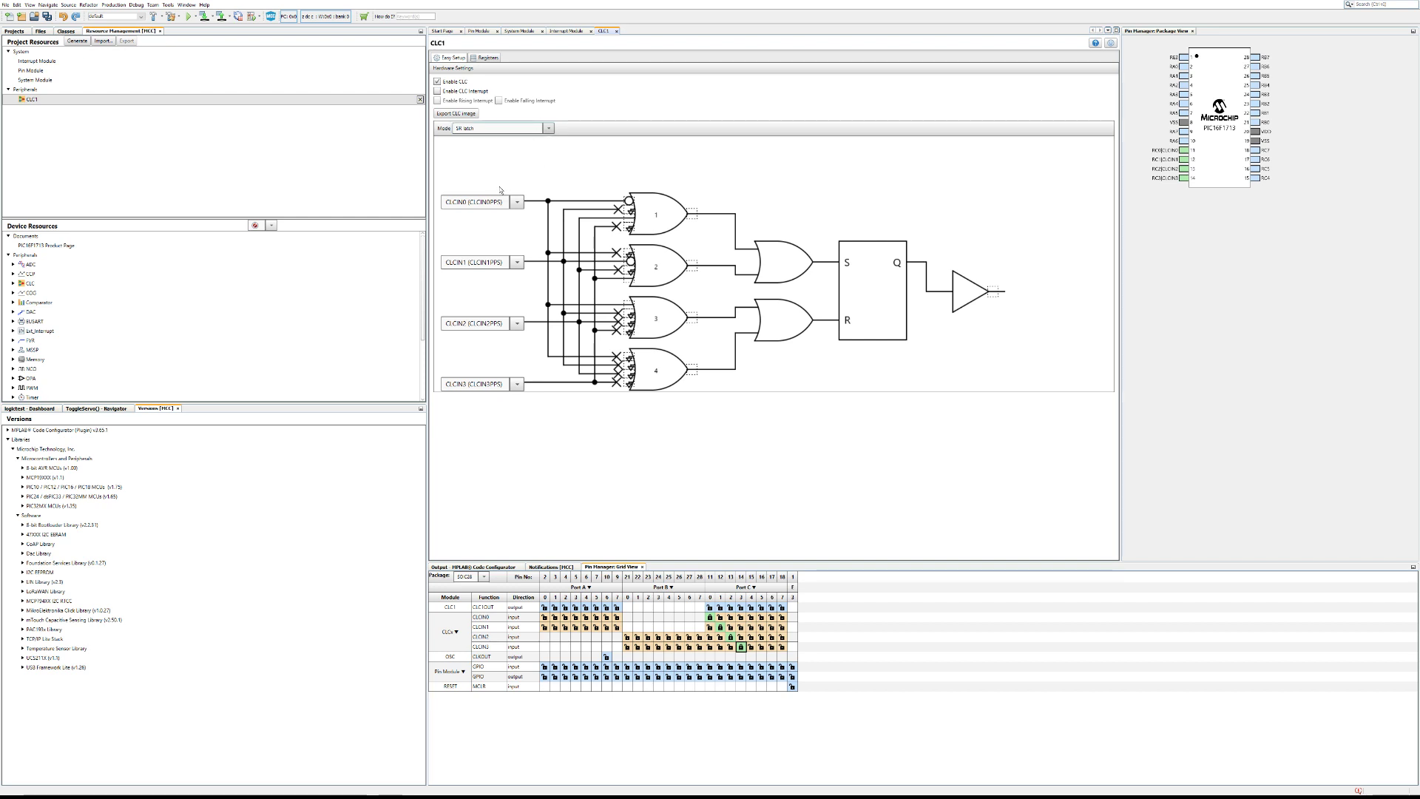
left_click(472, 202)
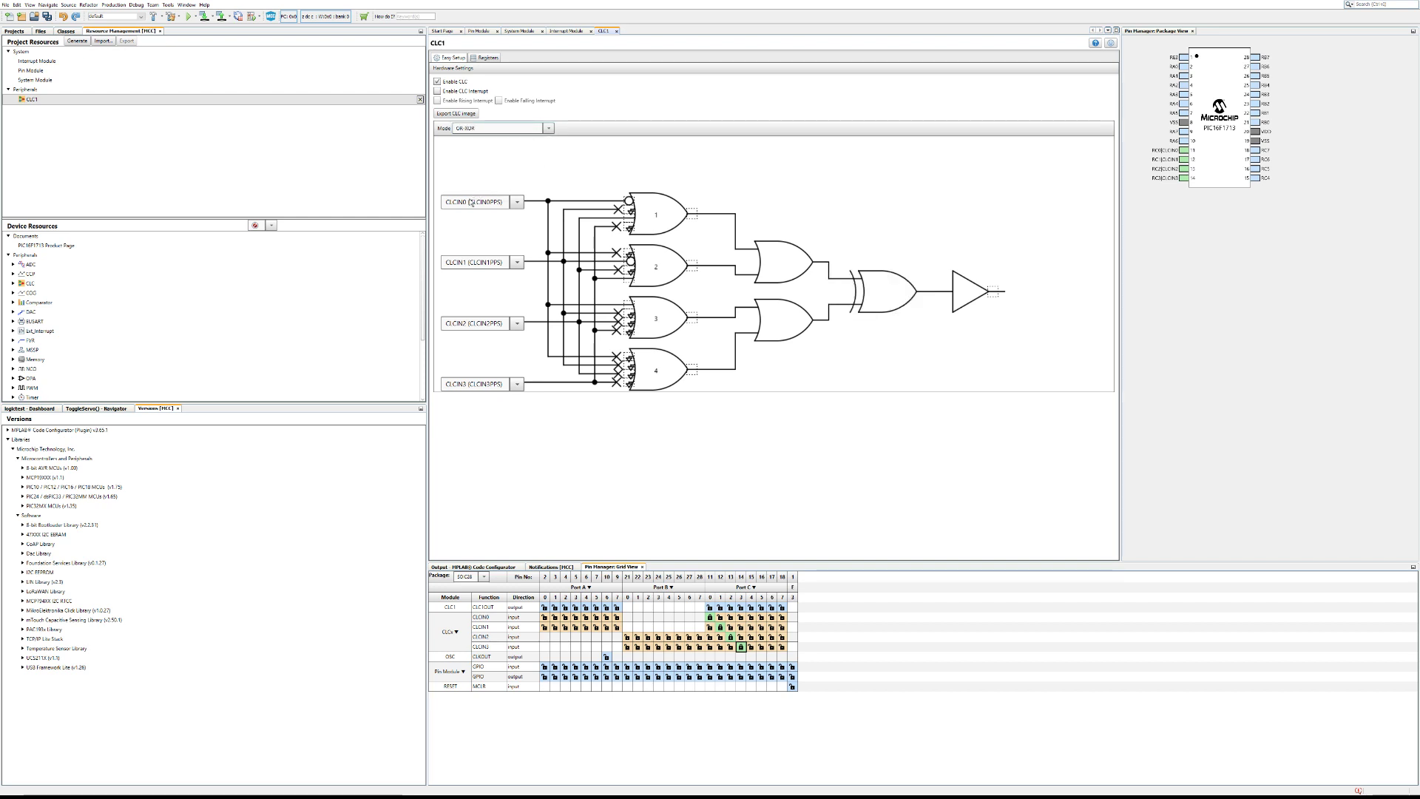
left_click(548, 128)
left_click(525, 146)
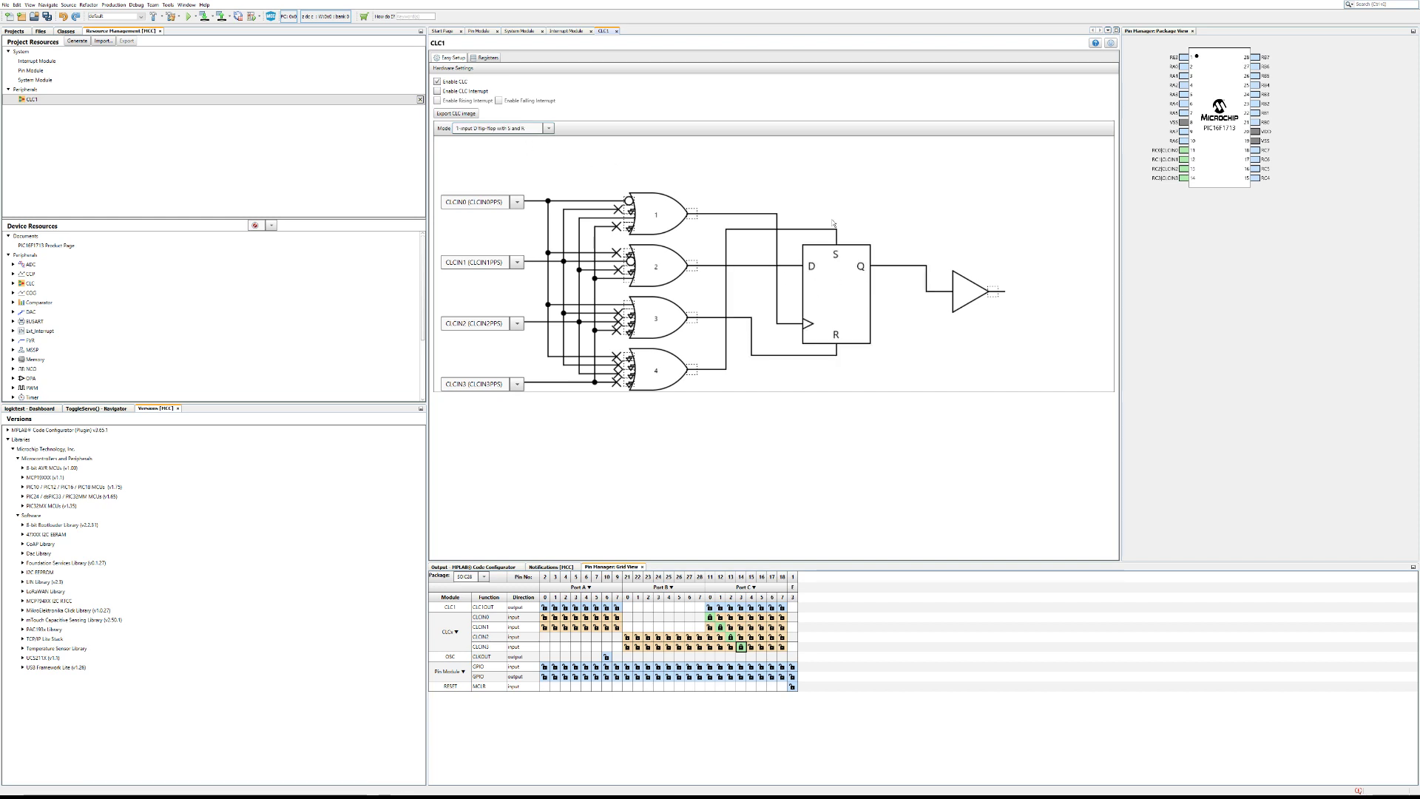
left_click(549, 129)
left_click(501, 150)
left_click(494, 160)
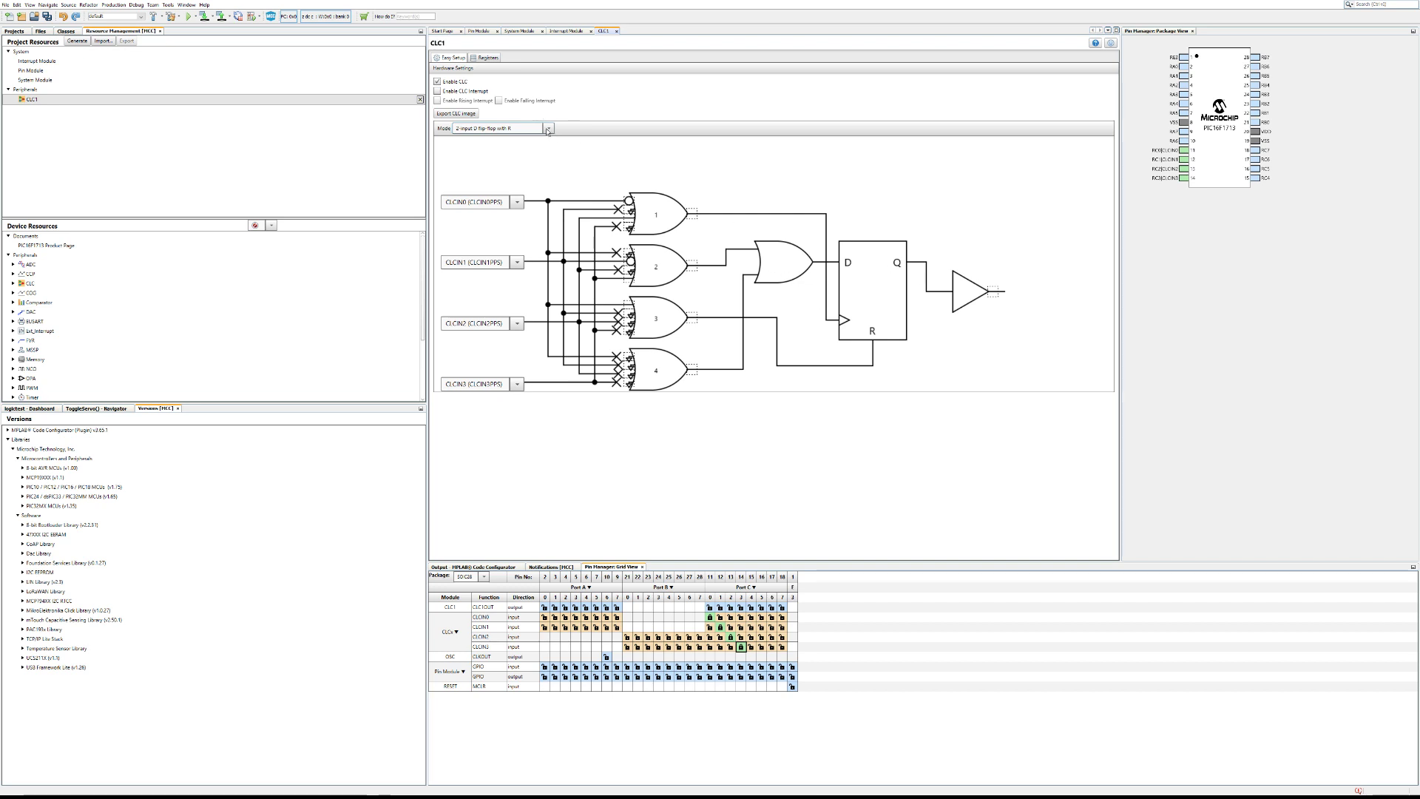
key("Down")
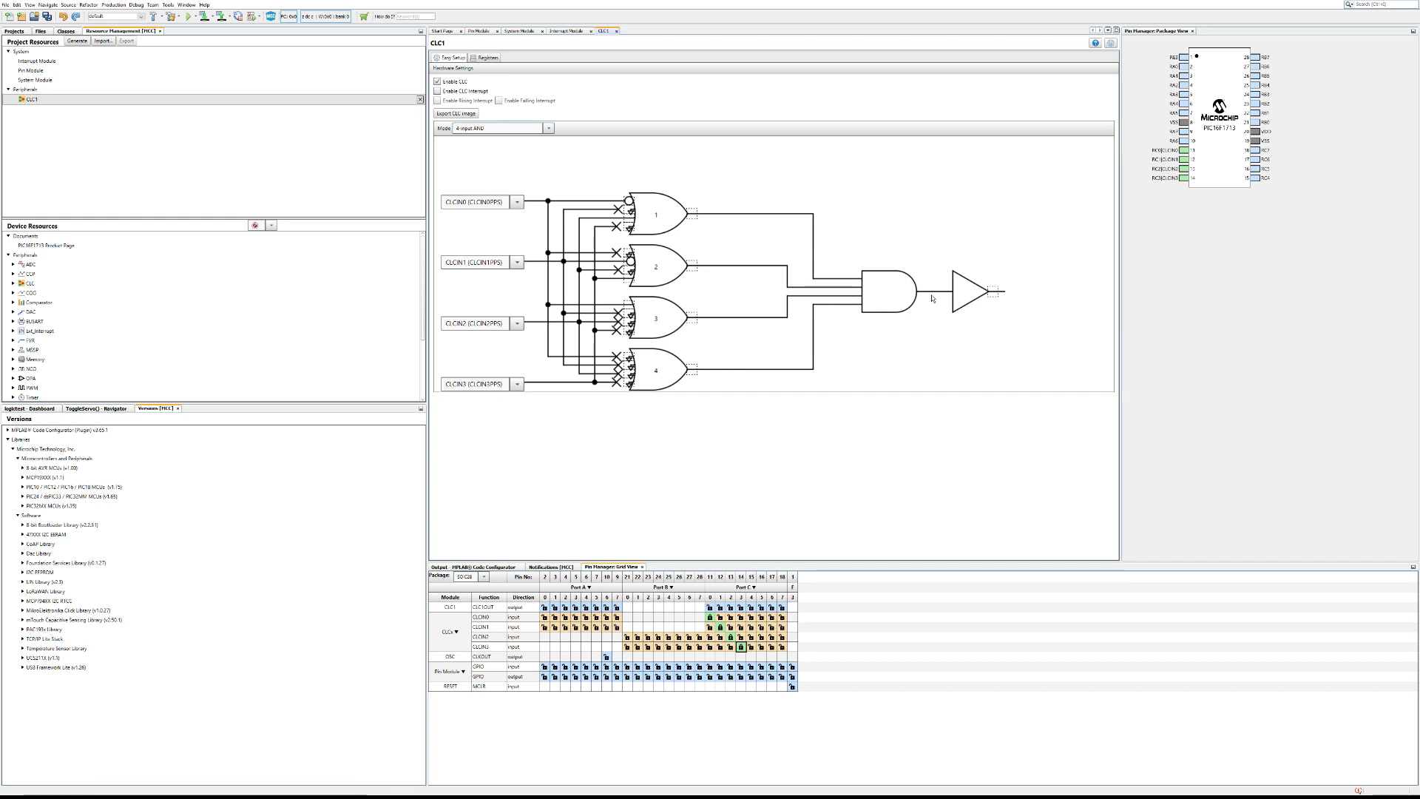
left_click(488, 193)
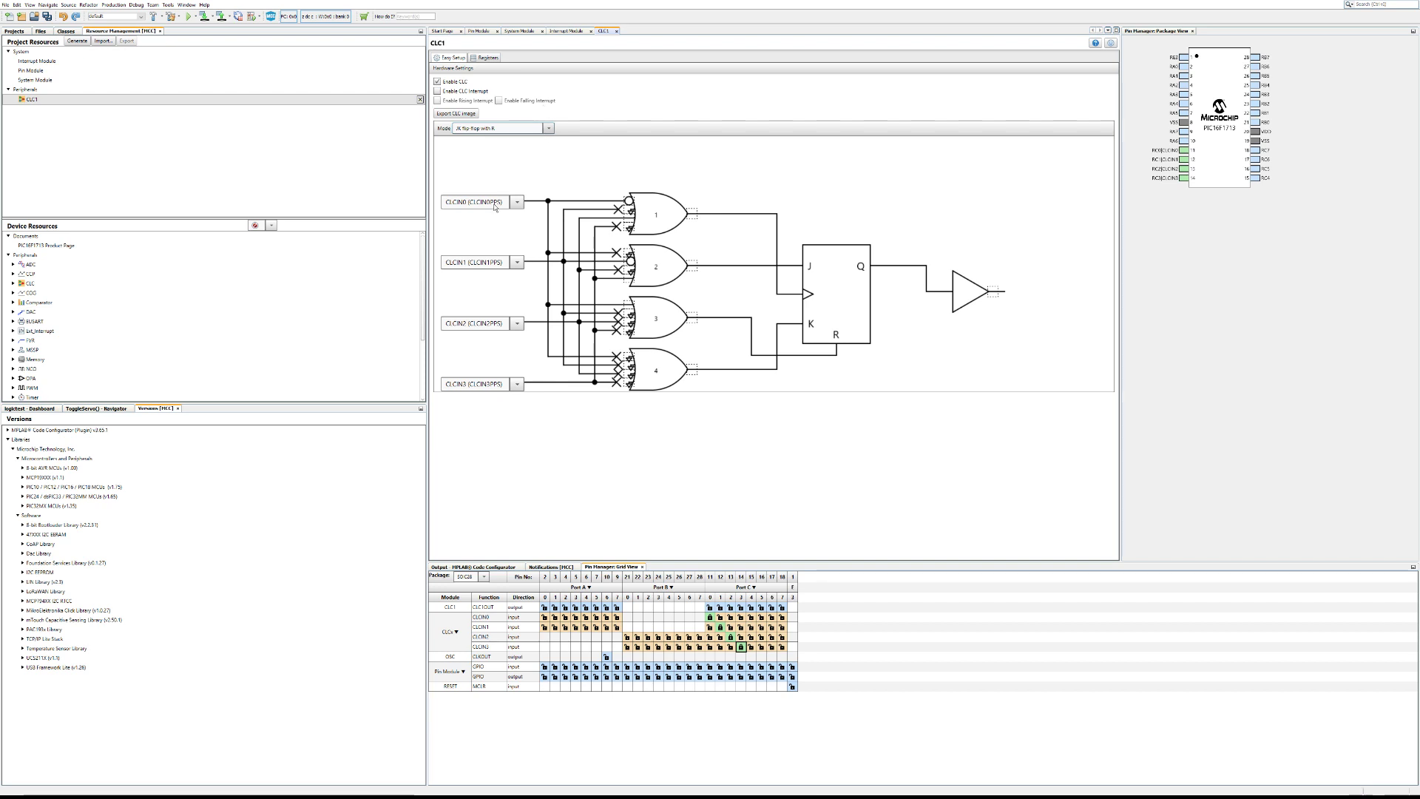
left_click(484, 185)
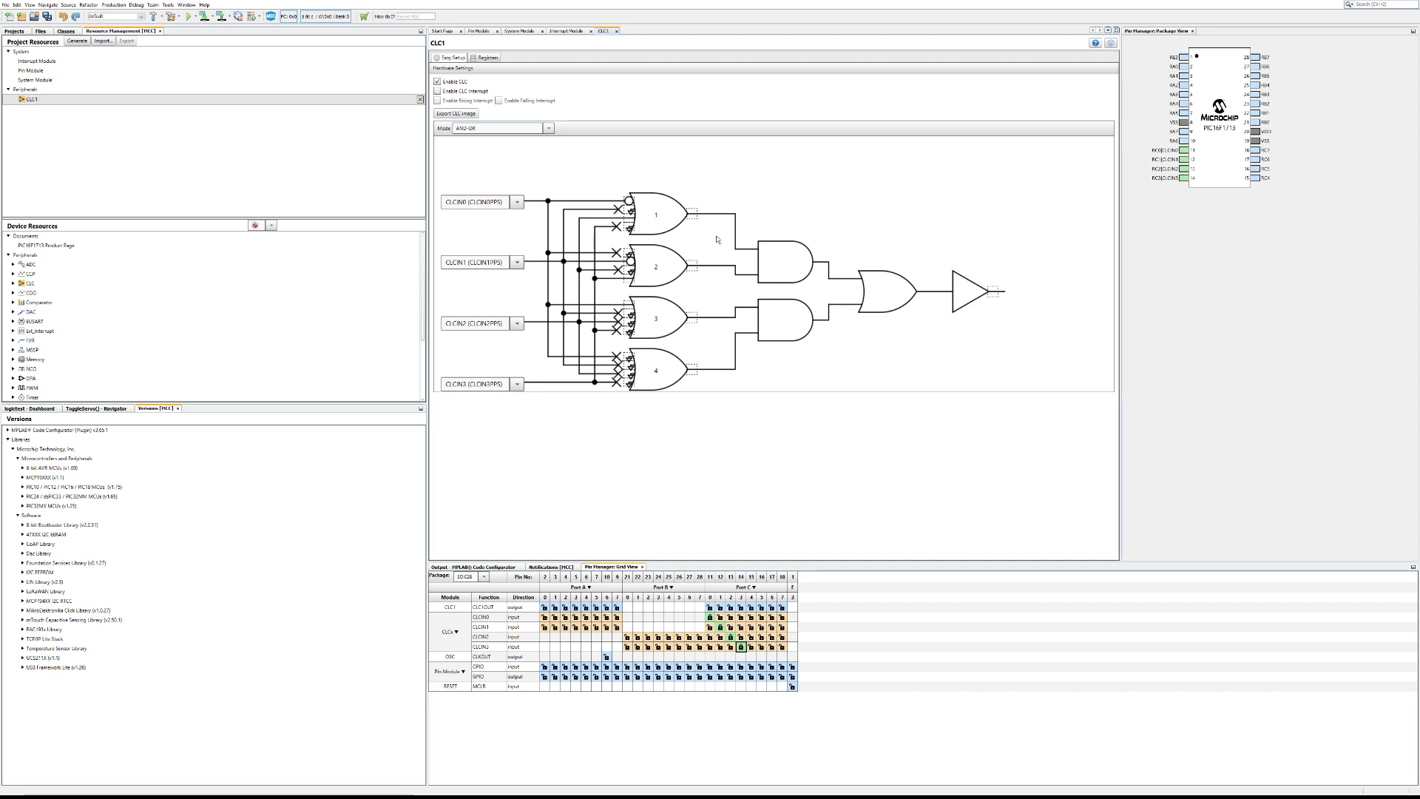
- Disconnect the signal inputs from gates 2 and 3 in the CLC1 diagram
left_click(630, 262)
left_click(630, 262)
left_click(631, 262)
left_click(630, 262)
left_click(628, 280)
left_click(629, 305)
left_click(629, 305)
- Assign CLC1's output, CLC1OUT, to pin RC4
left_click(12, 283)
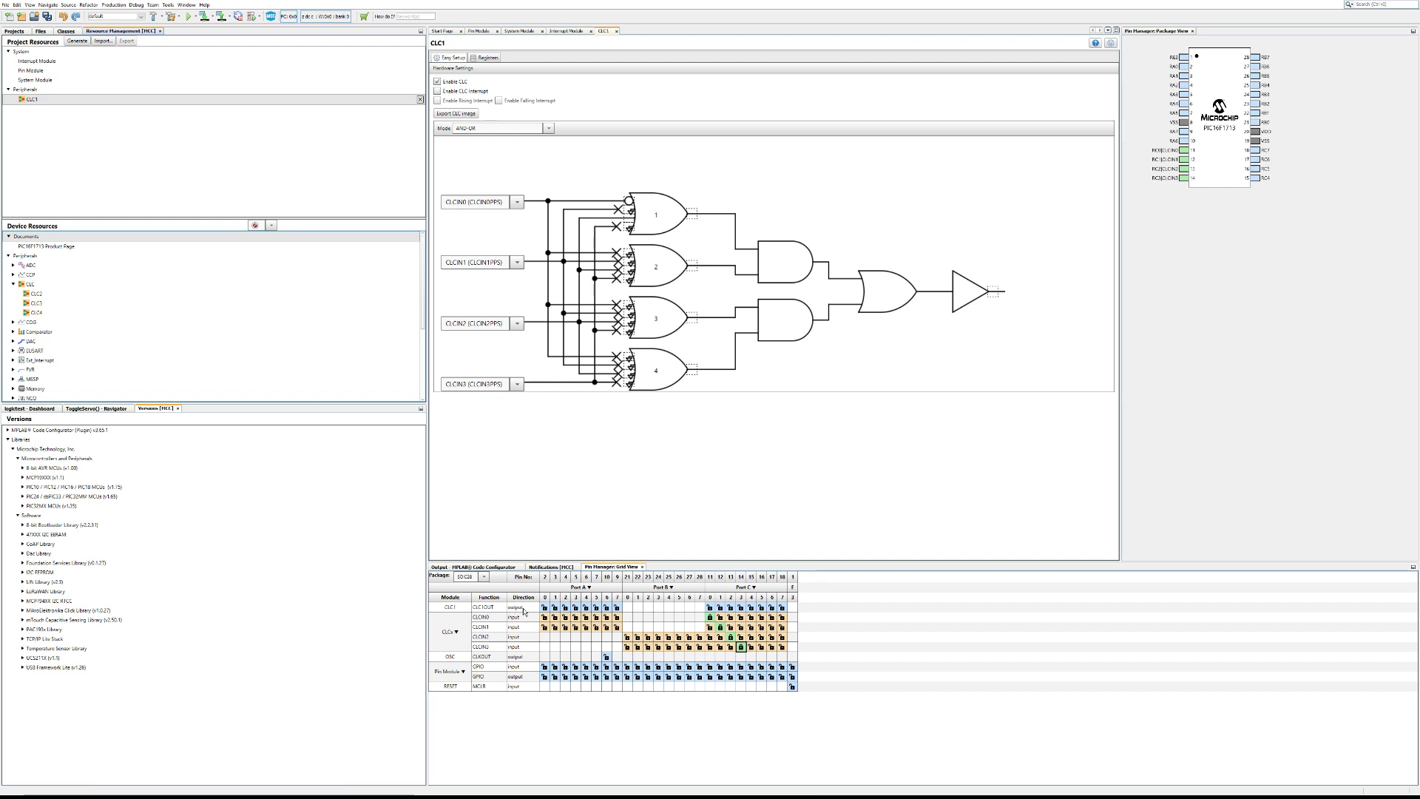
left_click(751, 608)
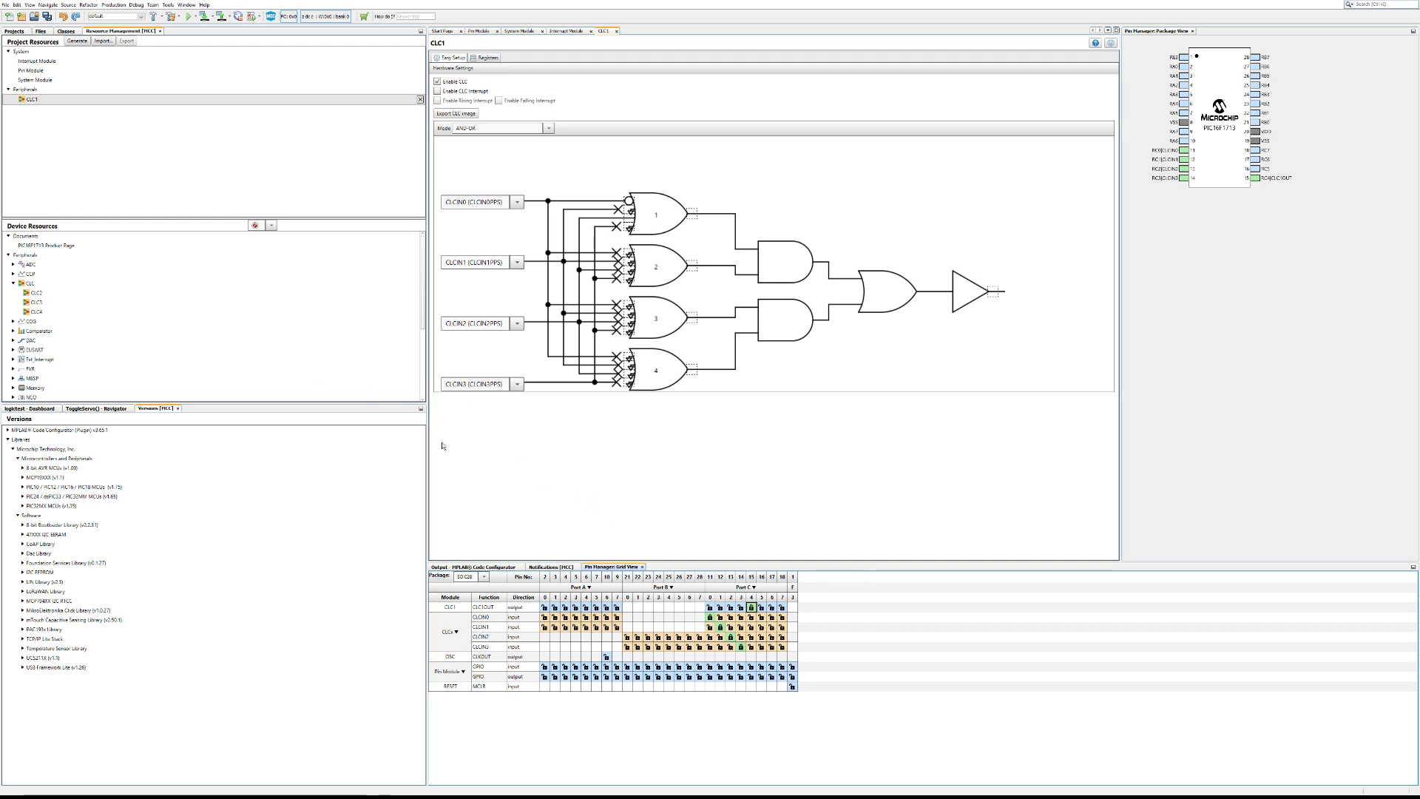
- Add the CLC2 logic cell to the project and assign CLCIN3 to pin RC4, shared with CLC1OUT
left_click(37, 295)
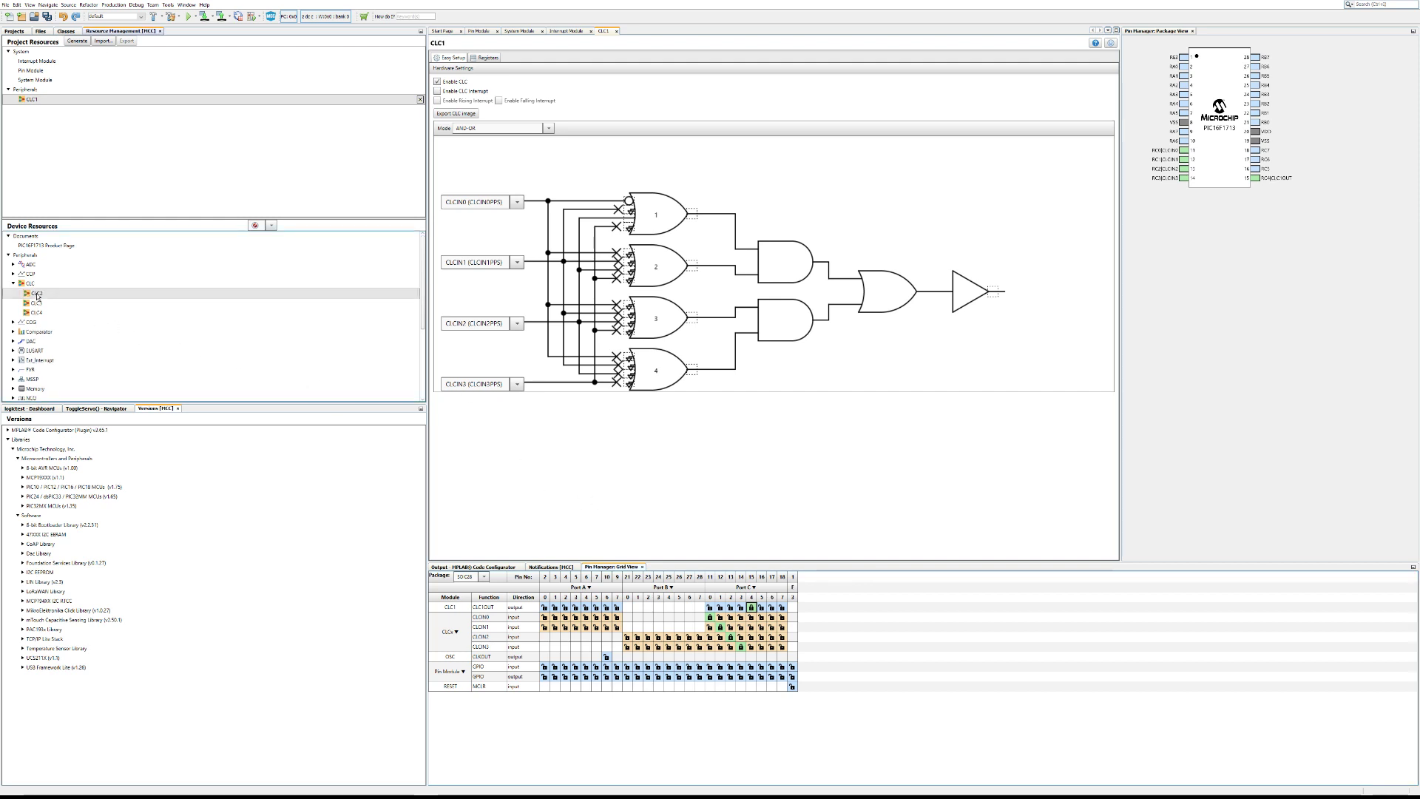
double_click(37, 295)
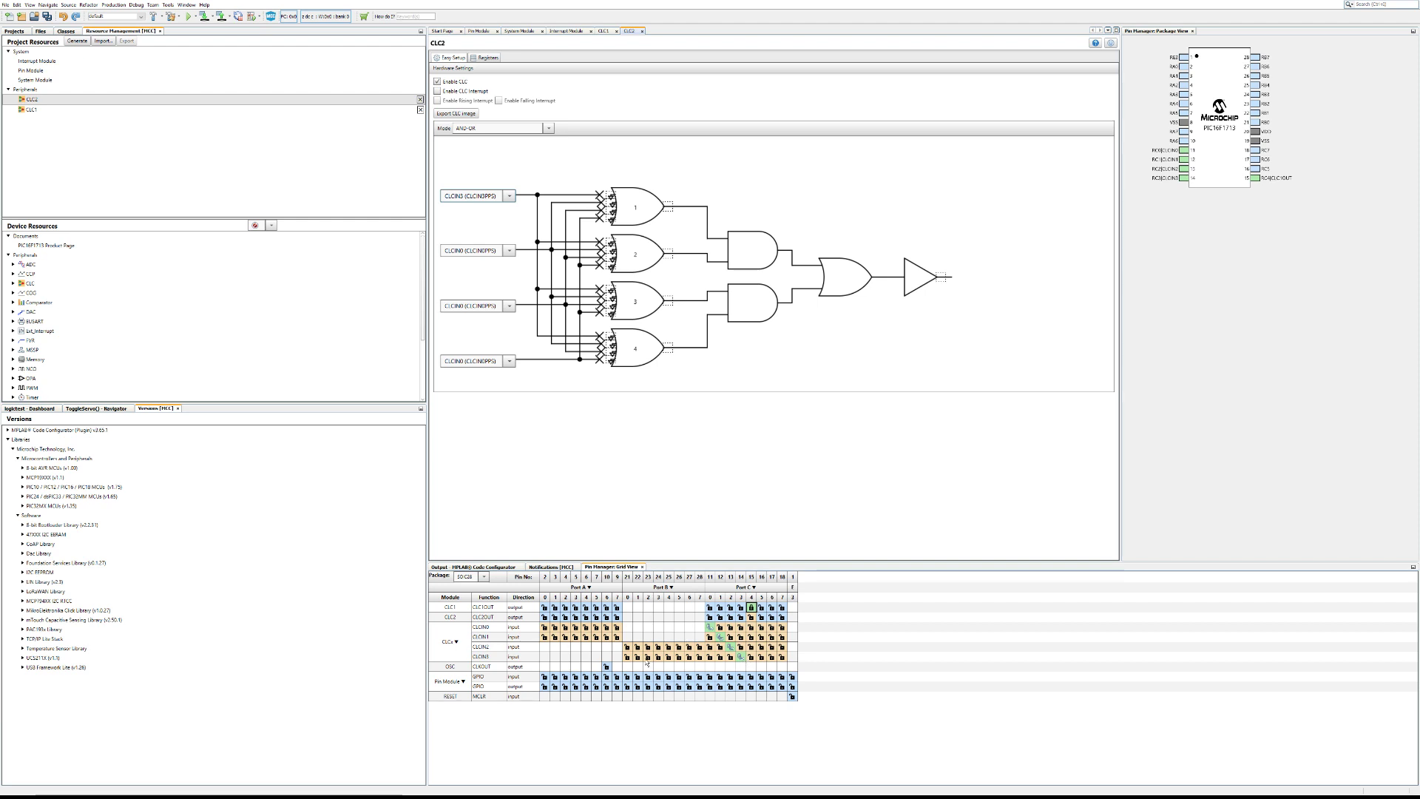
left_click(751, 658)
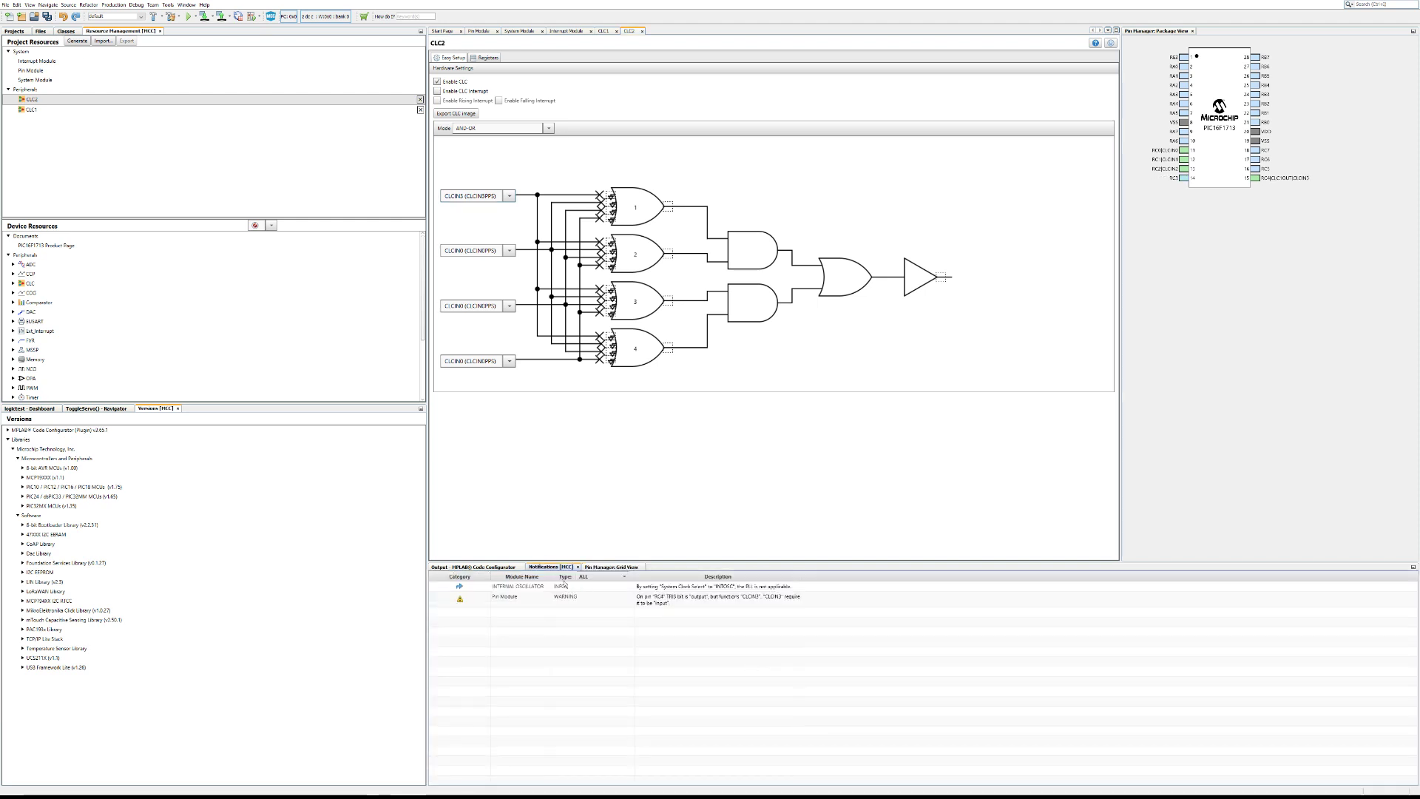
left_click(609, 567)
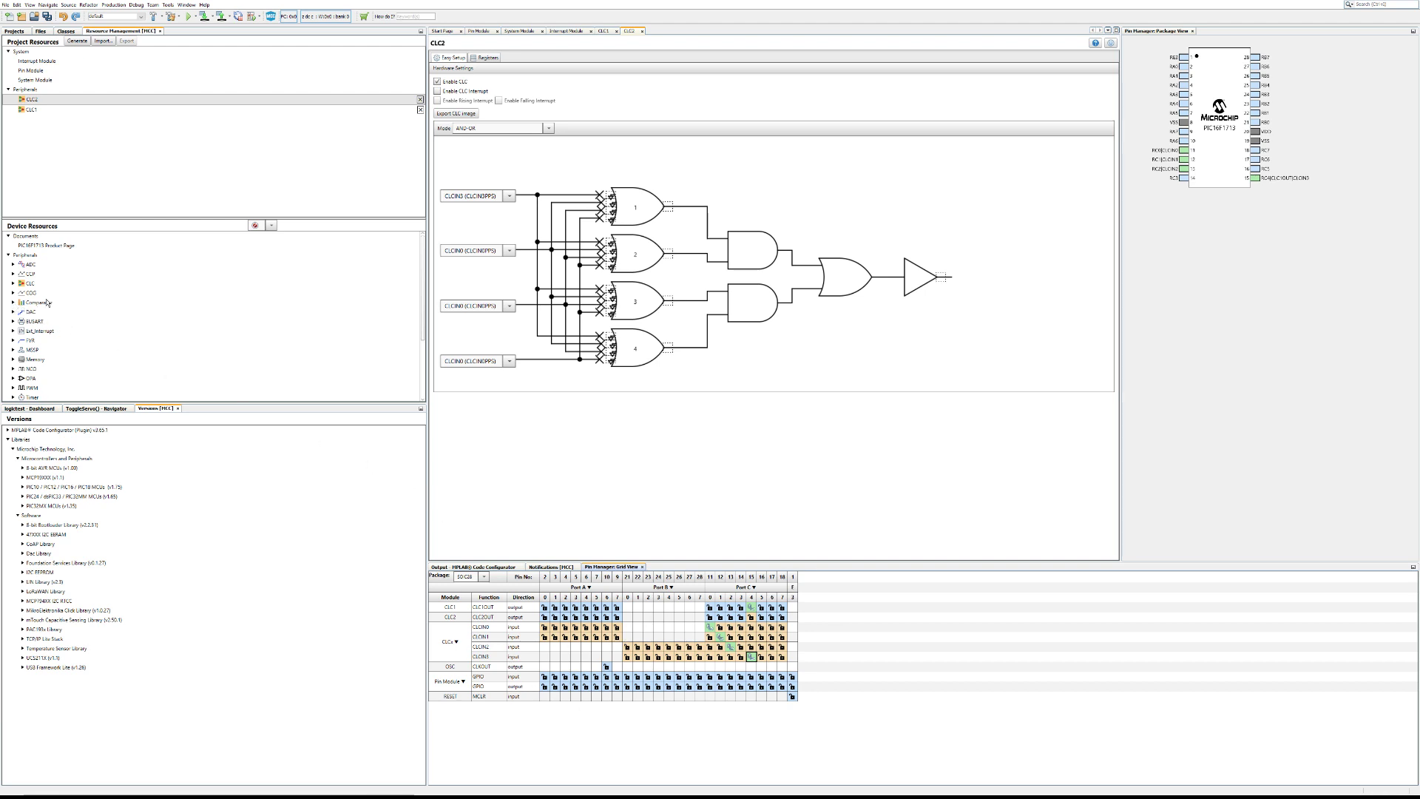
- Add the CMP1 comparator to the project and set its positive input to FVR
left_click(14, 304)
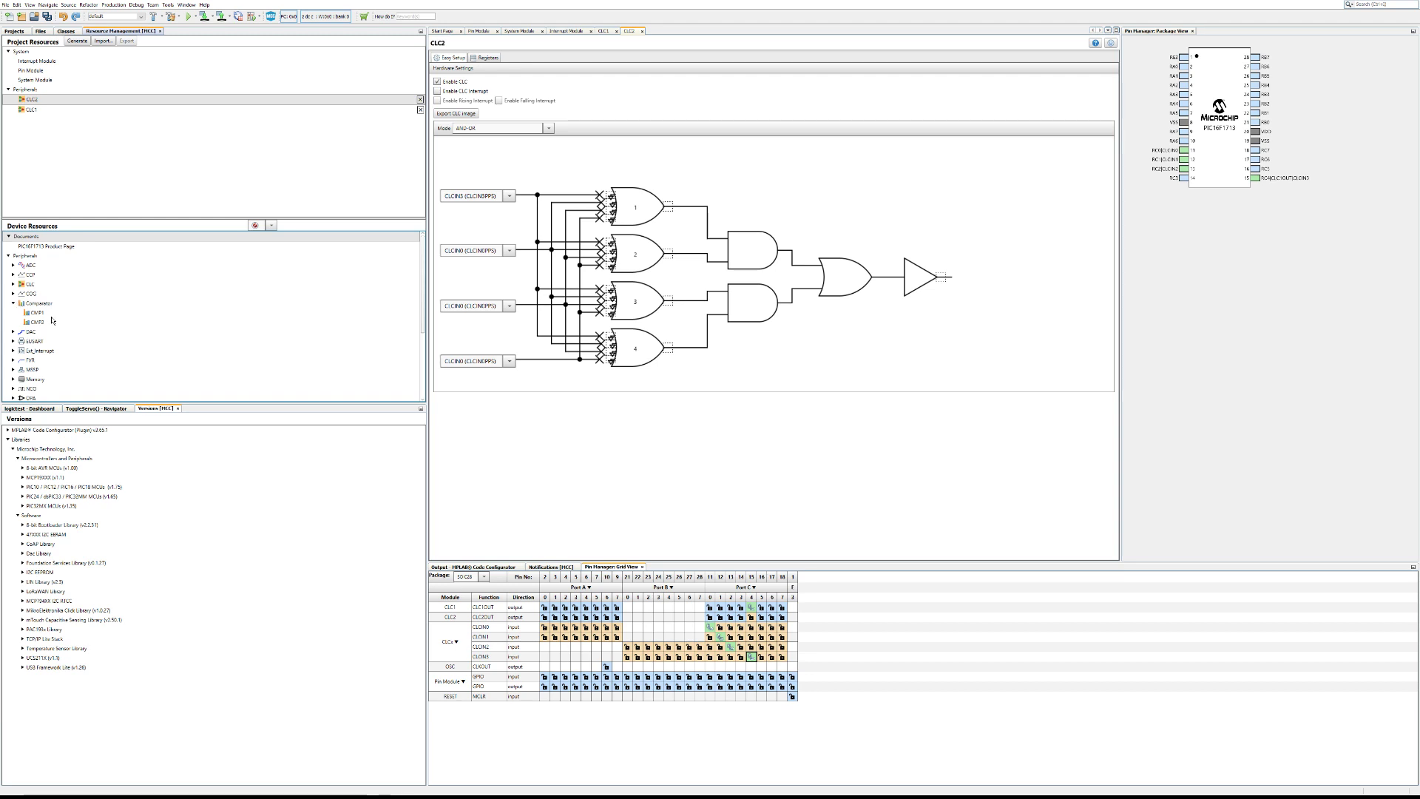
left_click(39, 314)
double_click(38, 315)
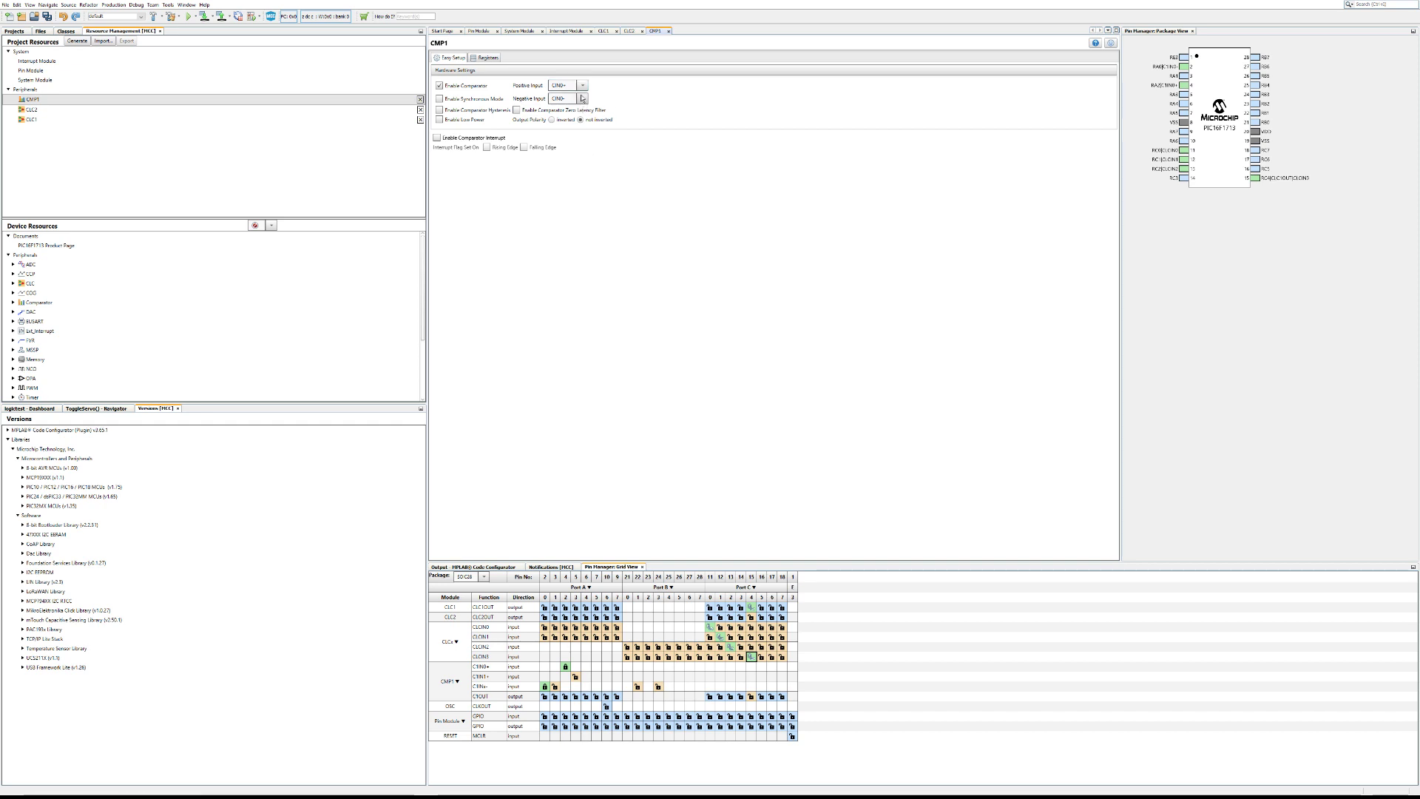
left_click(559, 141)
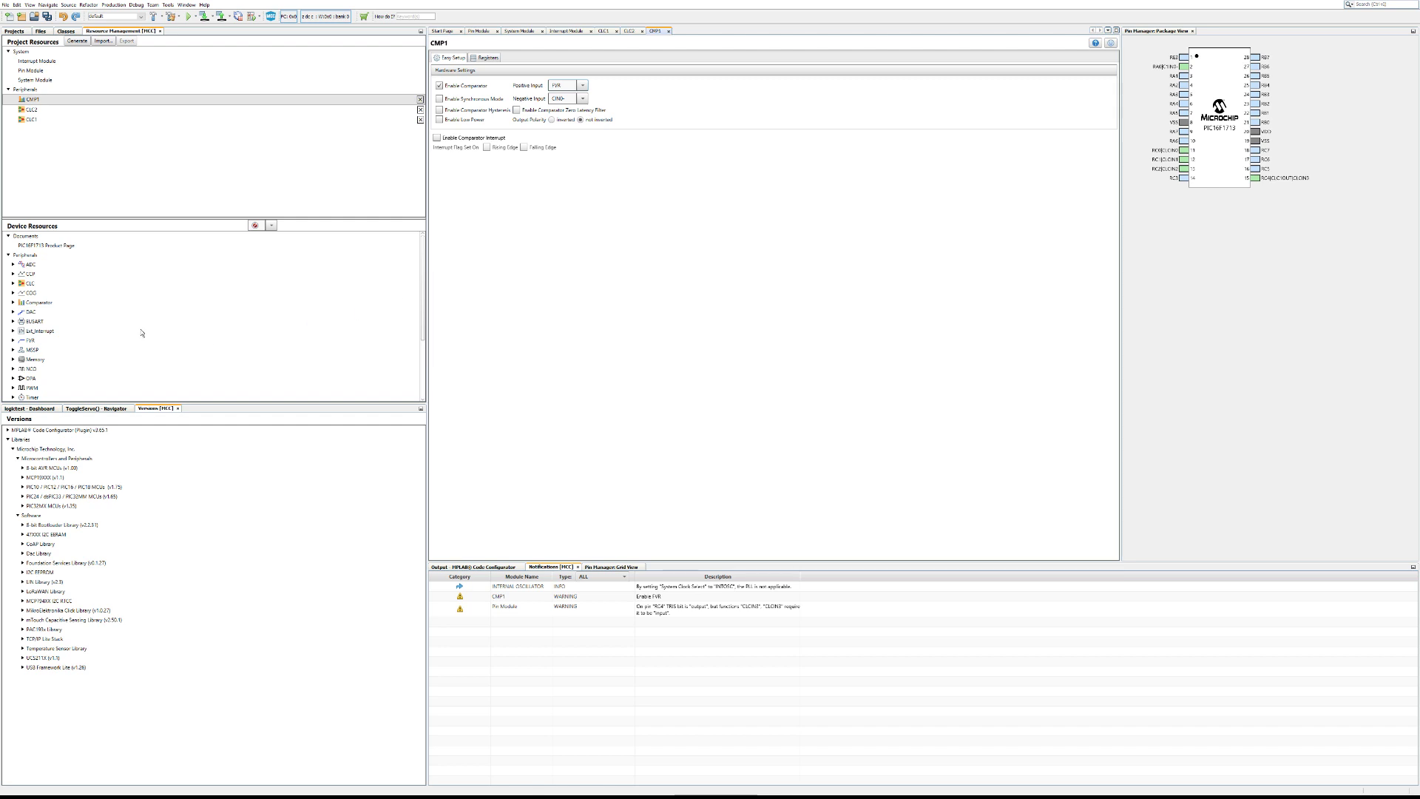
- Add the FVR peripheral and set the FVR_buffer2 gain to 4x
left_click(13, 340)
double_click(35, 350)
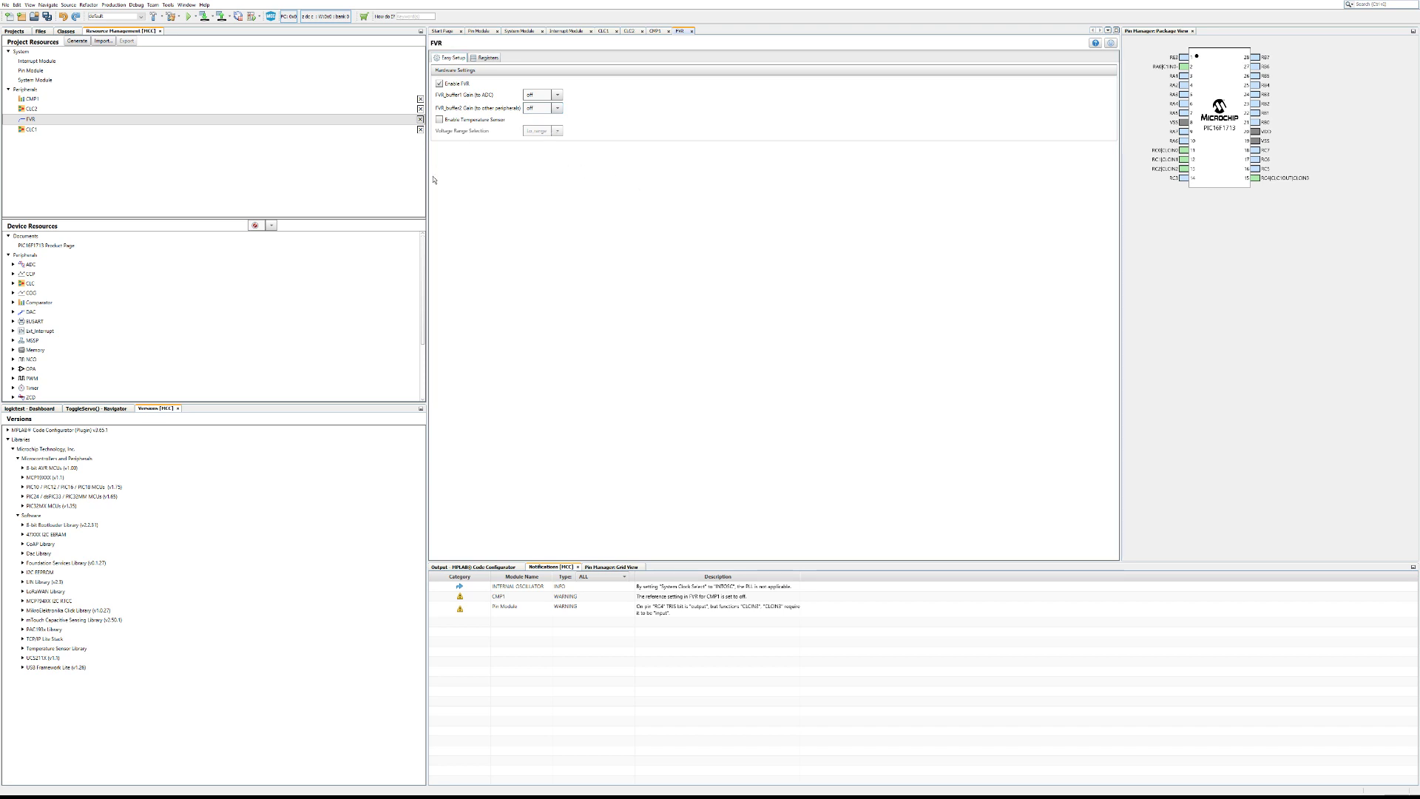
left_click(537, 137)
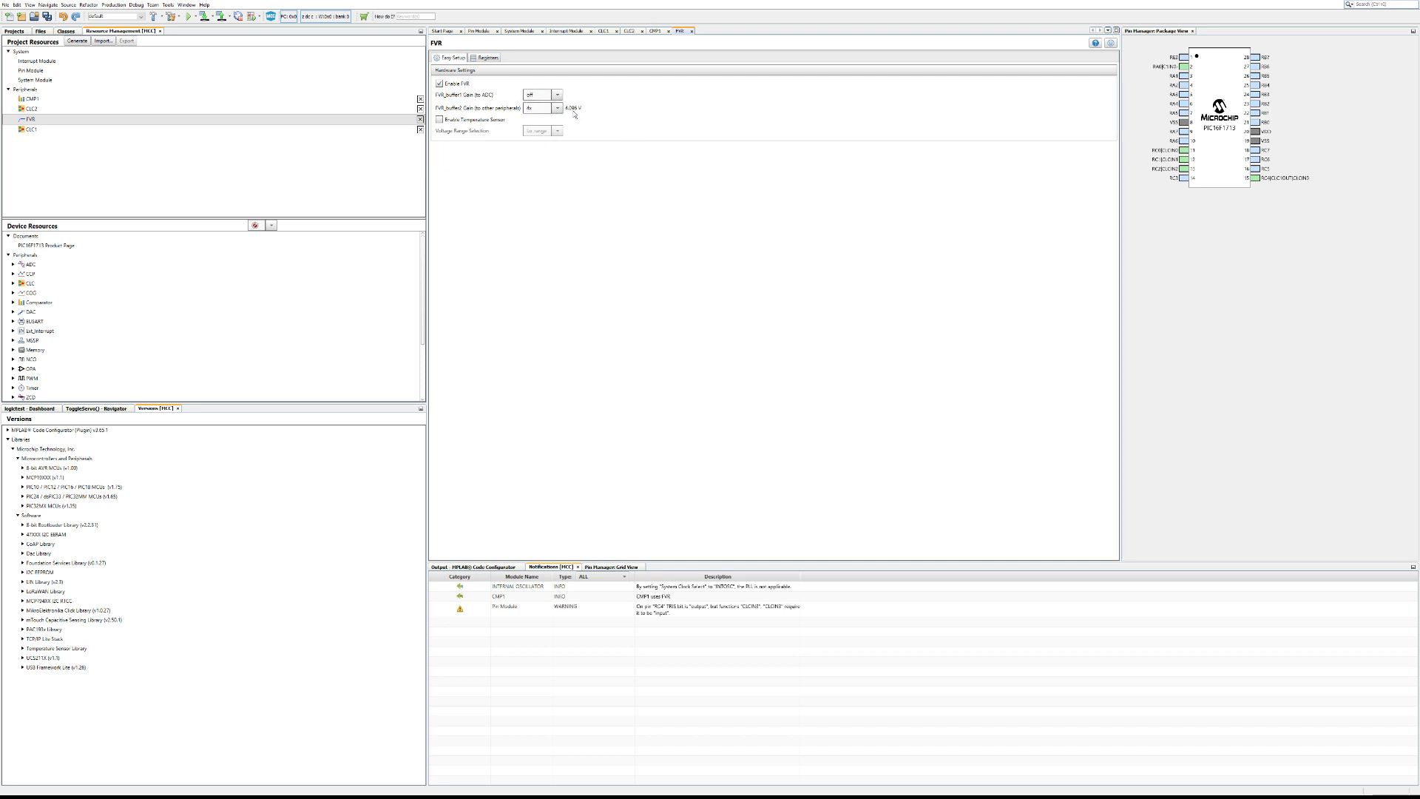
- Return to the CMP1 settings and select another source for the comparator's positive input
left_click(34, 99)
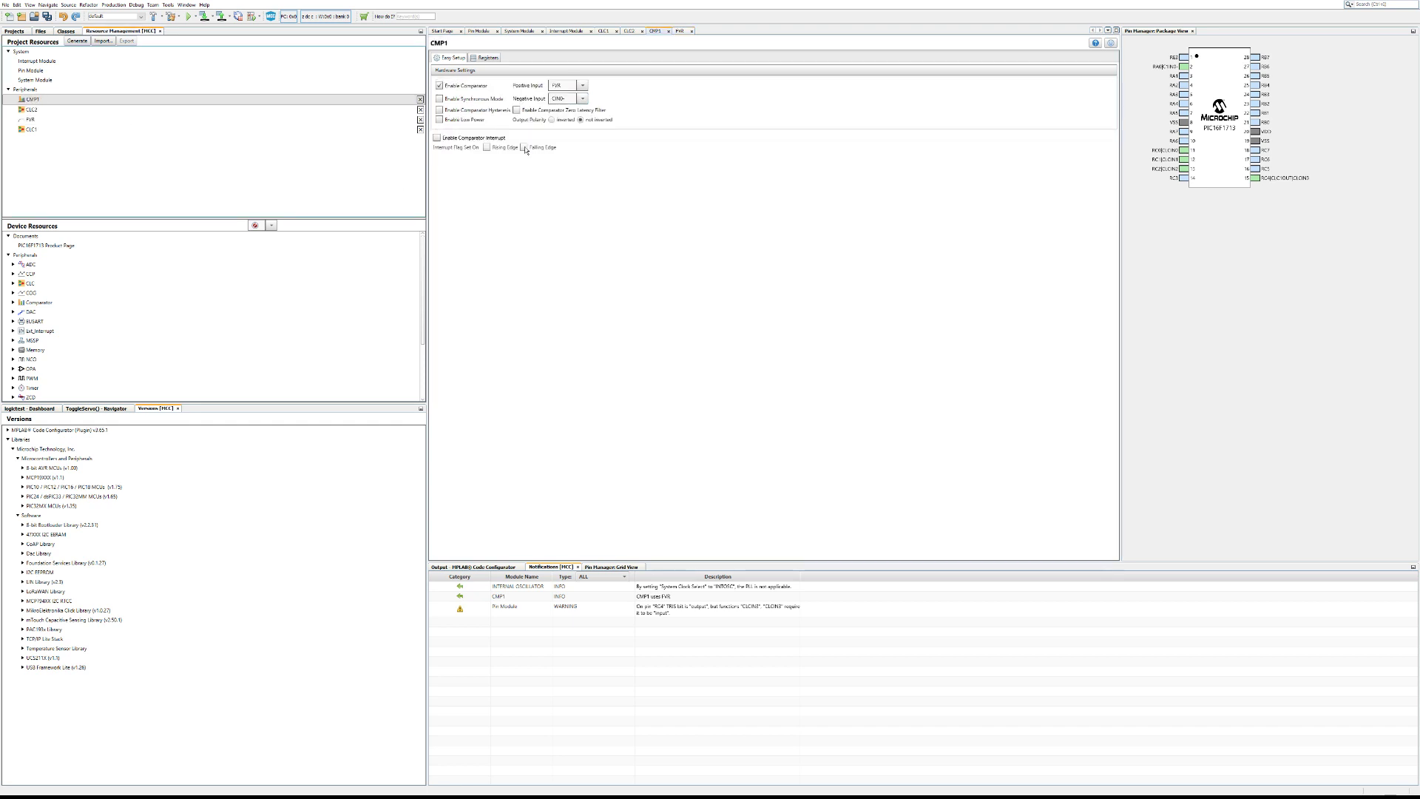
left_click(584, 87)
left_click(567, 102)
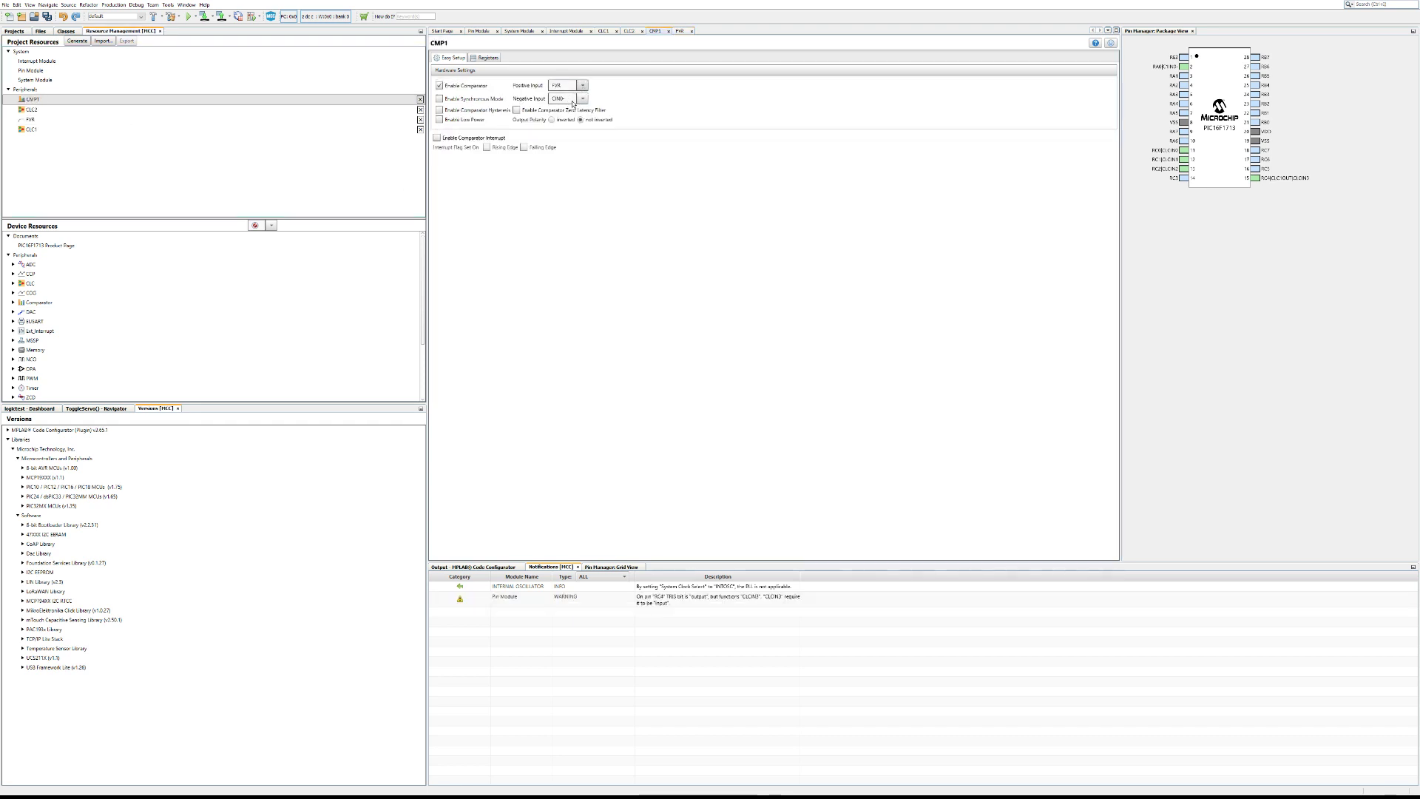
- Set the CMP1 comparator's negative input to FVR and show the pin assignment grid
left_click(566, 154)
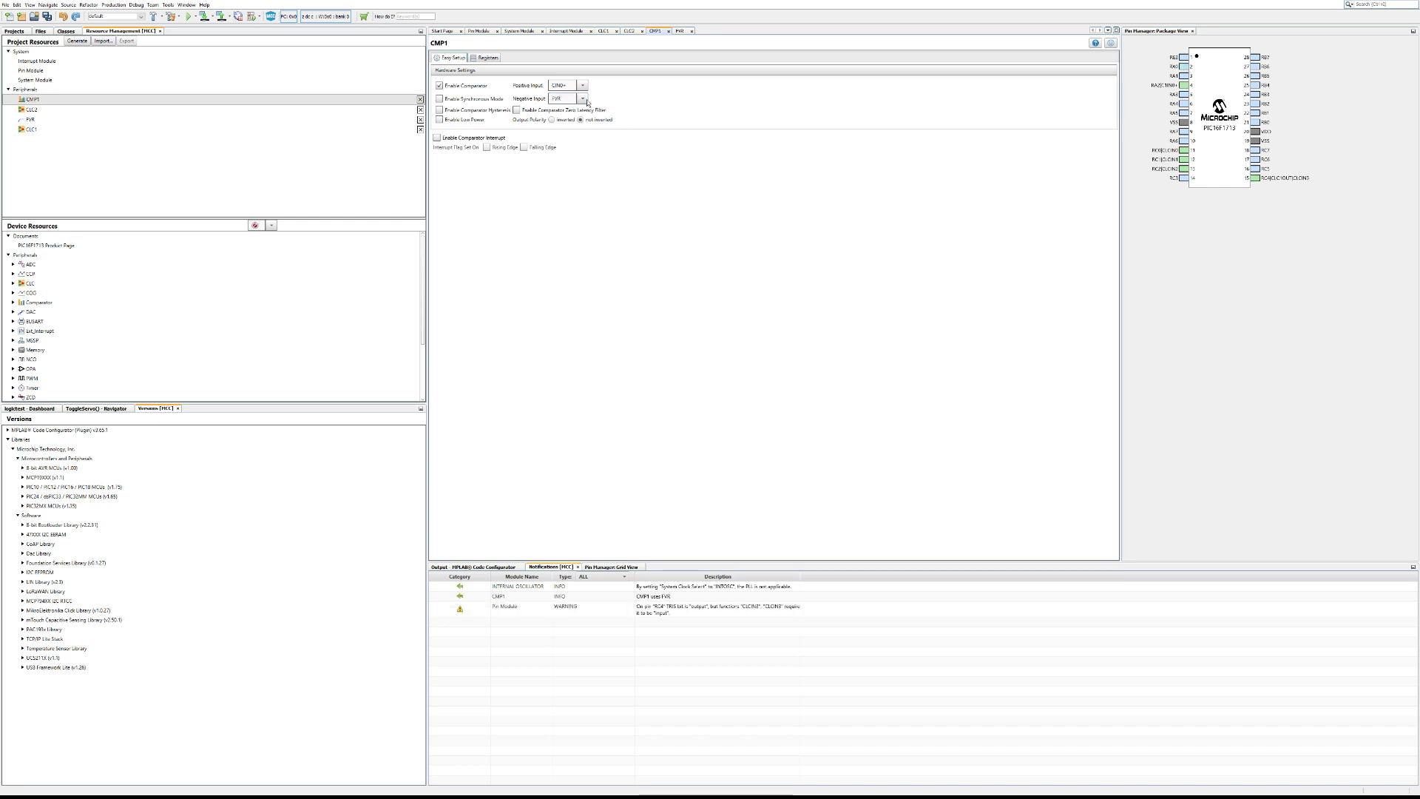
left_click(608, 568)
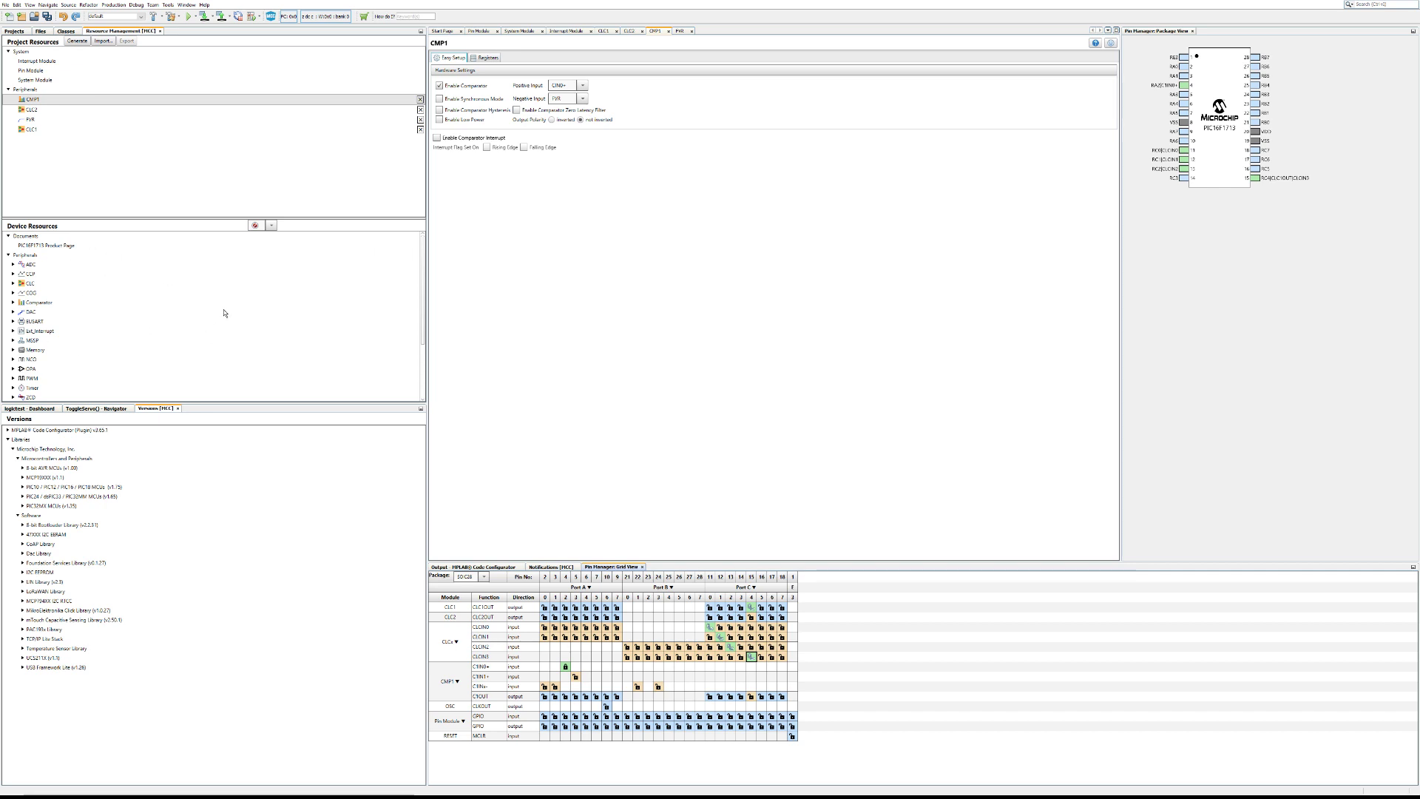
- Add the OPA1 operational amplifier to the project from the available peripherals
double_click(22, 286)
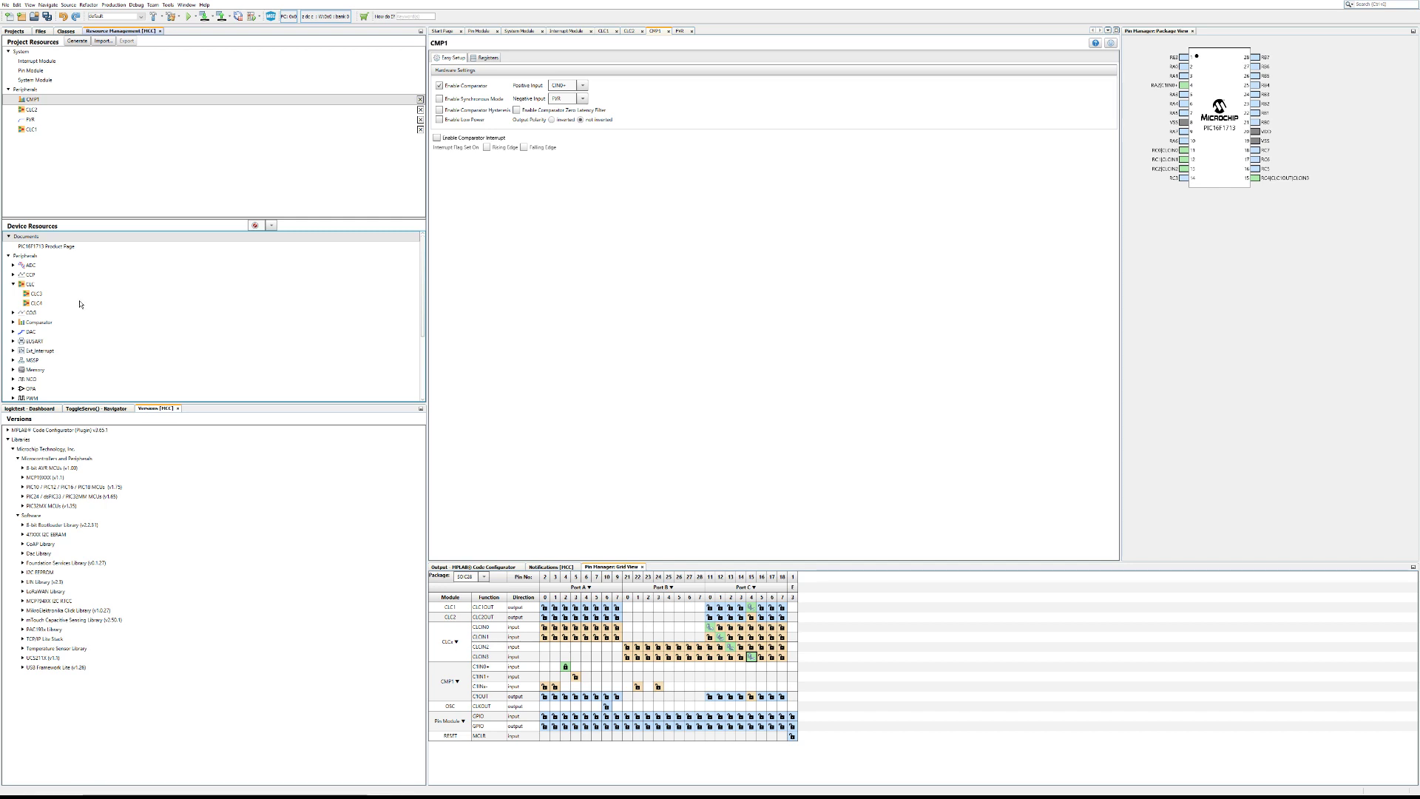
scroll(111, 312, "down", 2)
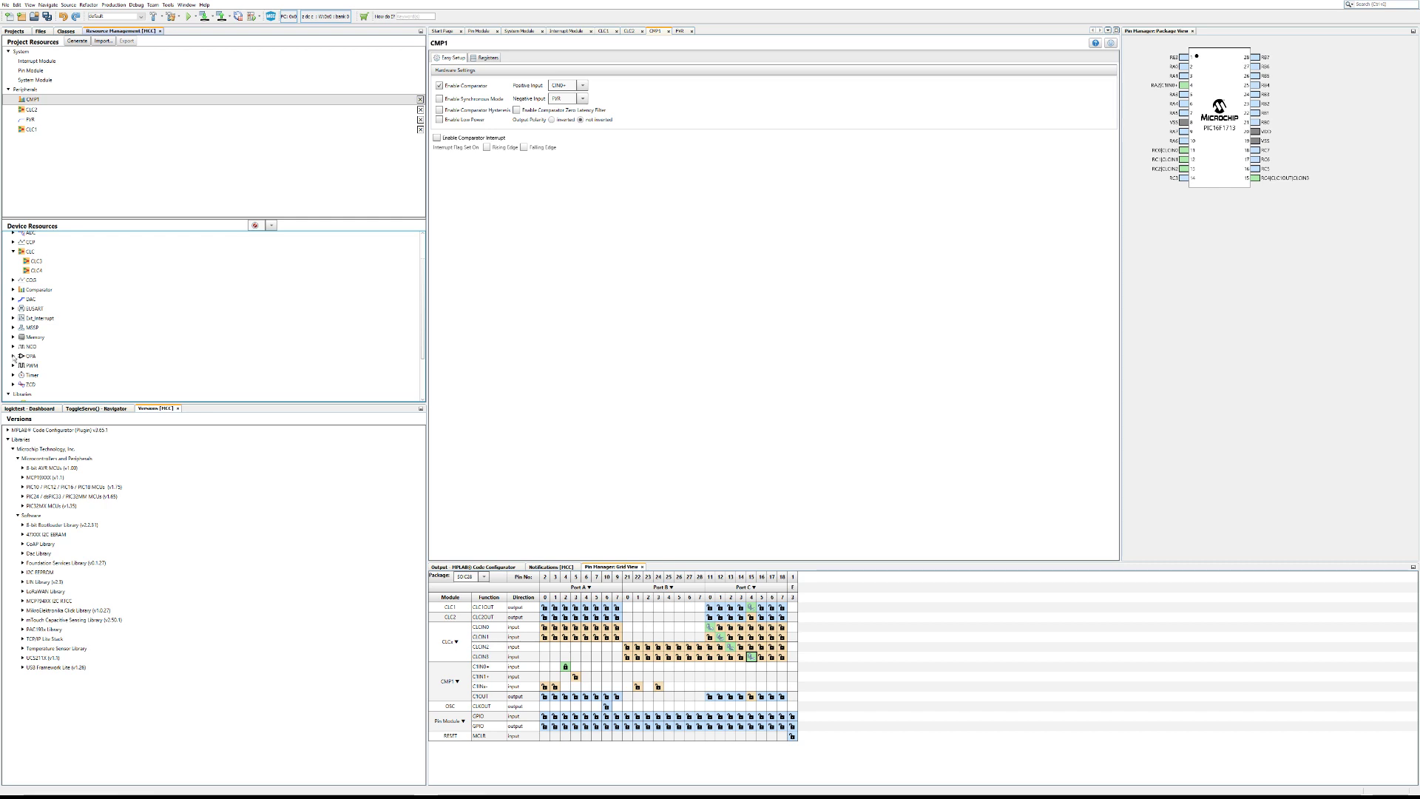
double_click(31, 356)
double_click(36, 365)
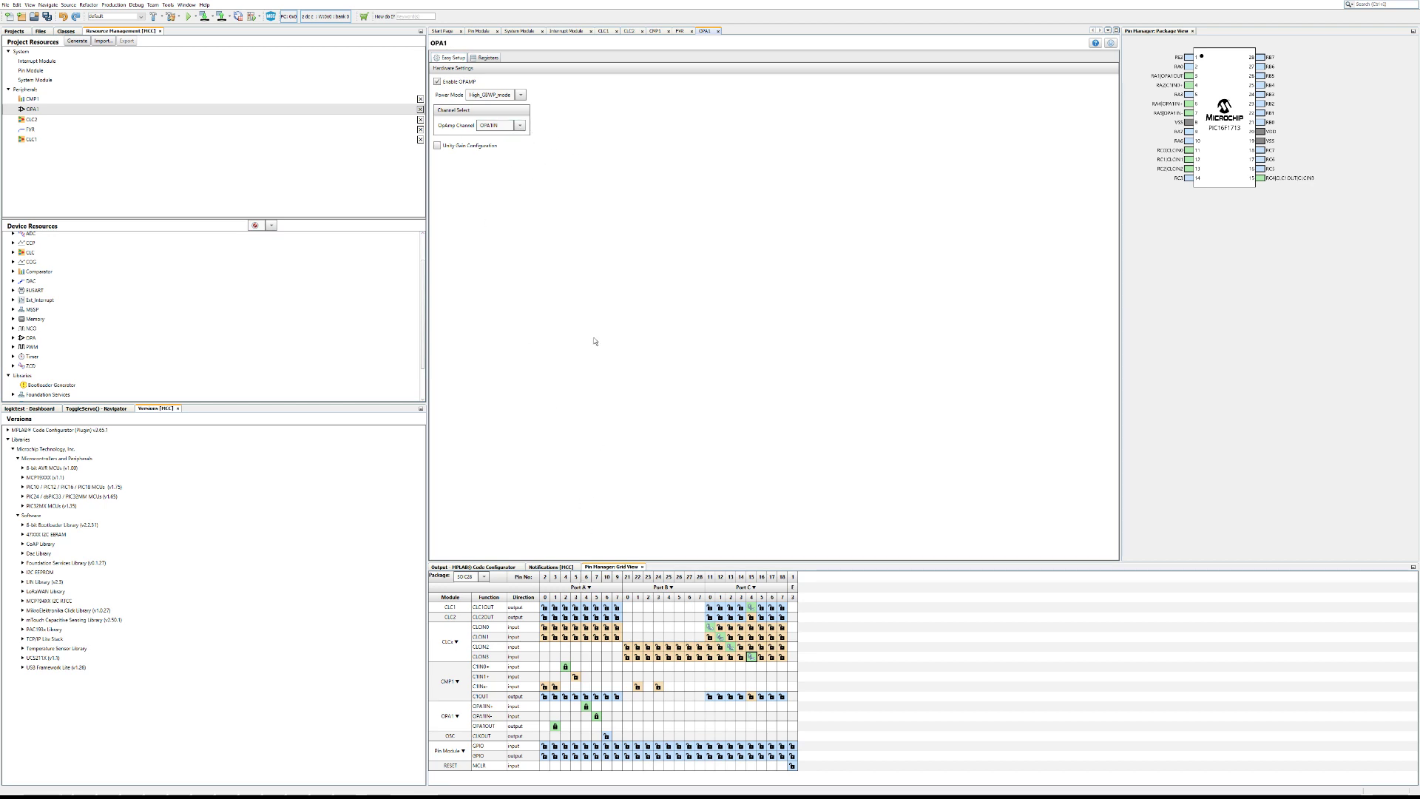
- Try DAC1_Output as the positive channel of OPA1, and restore OPA1IN+
left_click(521, 128)
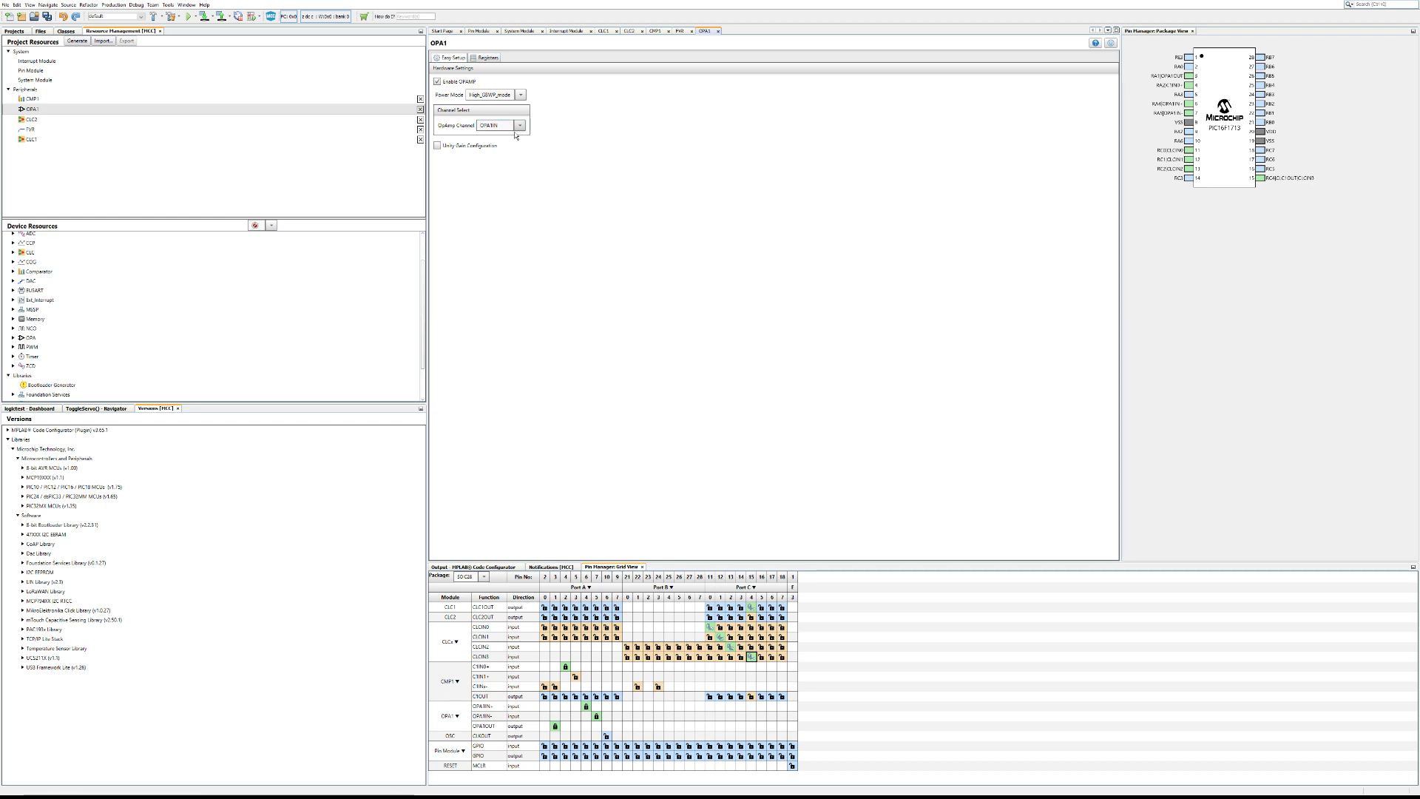
left_click(500, 146)
left_click(520, 128)
left_click(502, 136)
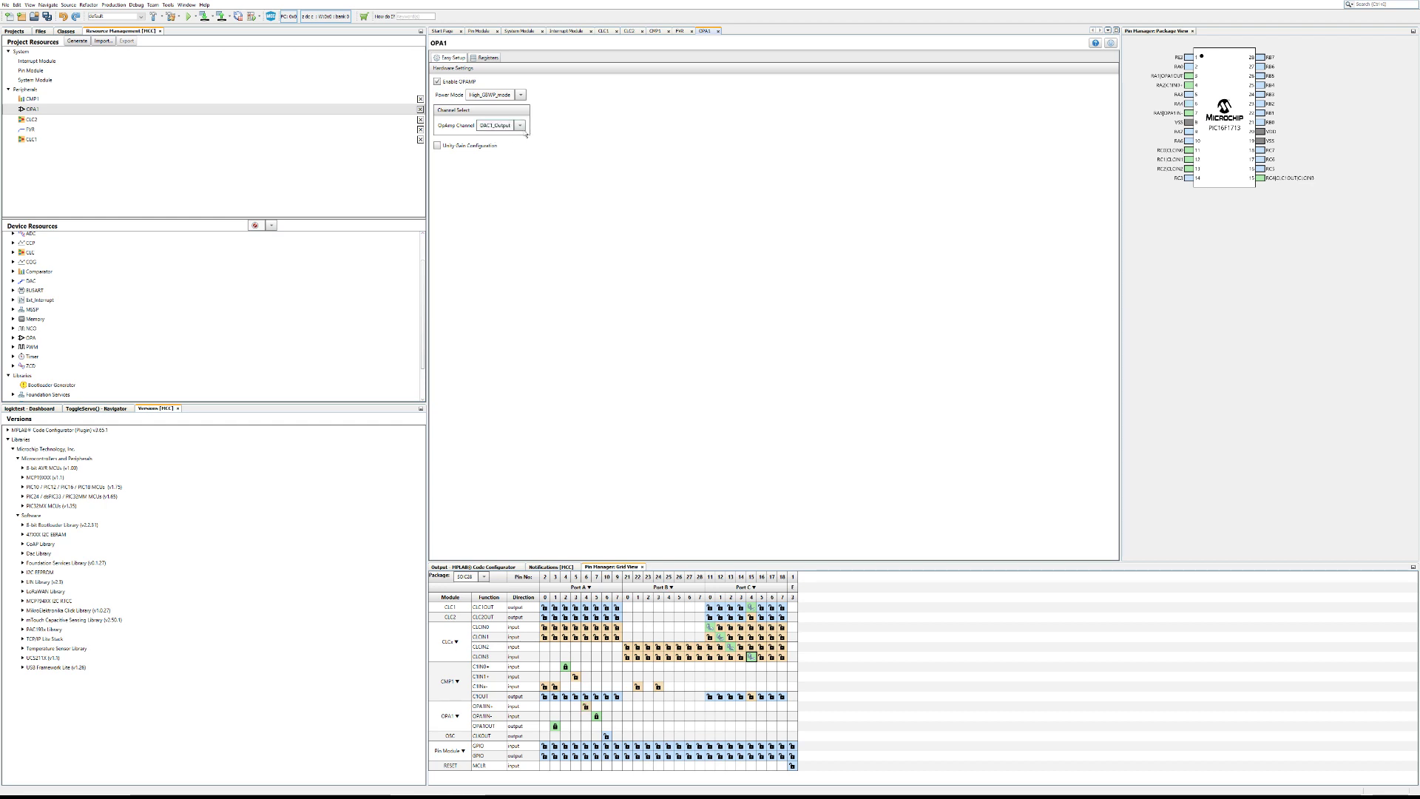
left_click(496, 174)
- Toggle the unity gain configuration of OPA1 to compare its pin usage, leaving it enabled
left_click(467, 147)
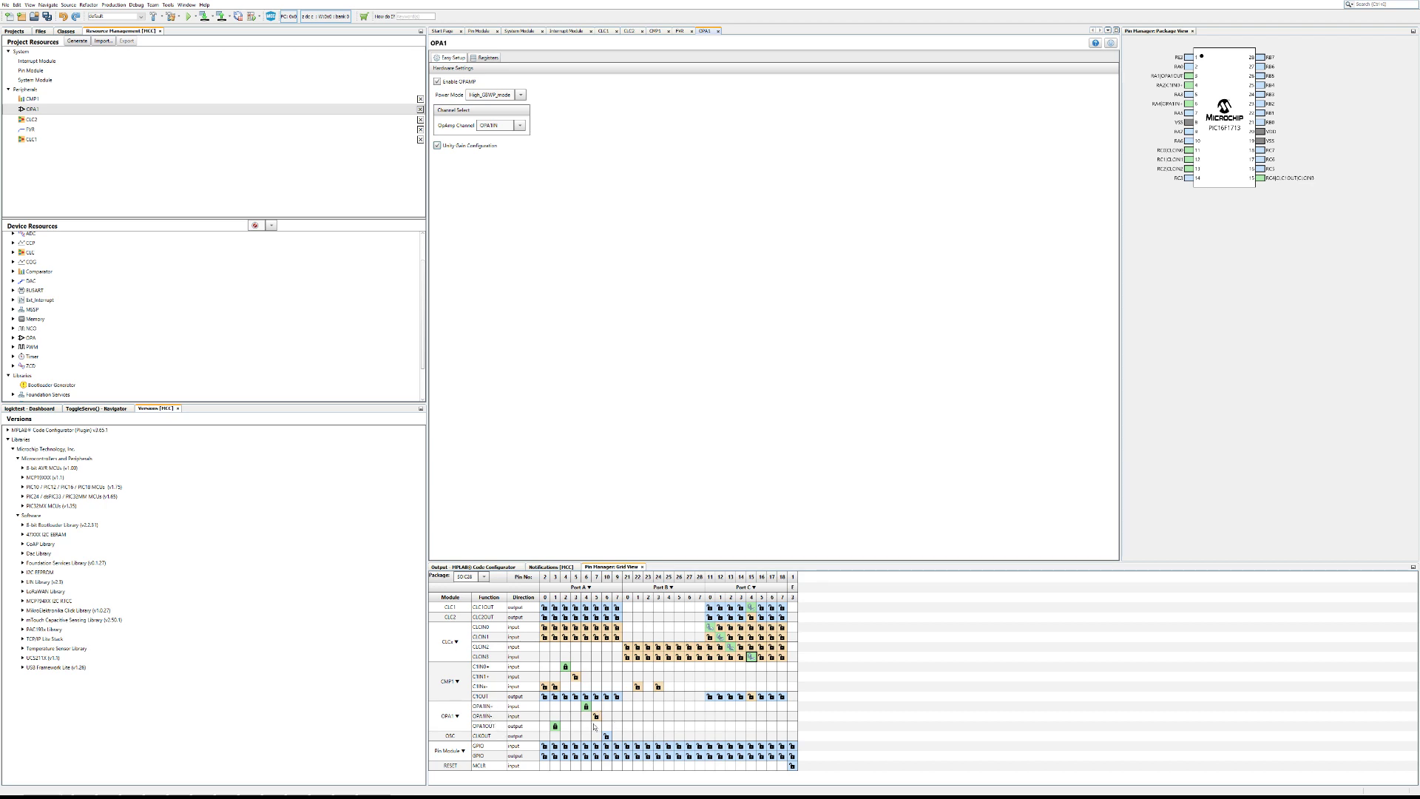
left_click(482, 147)
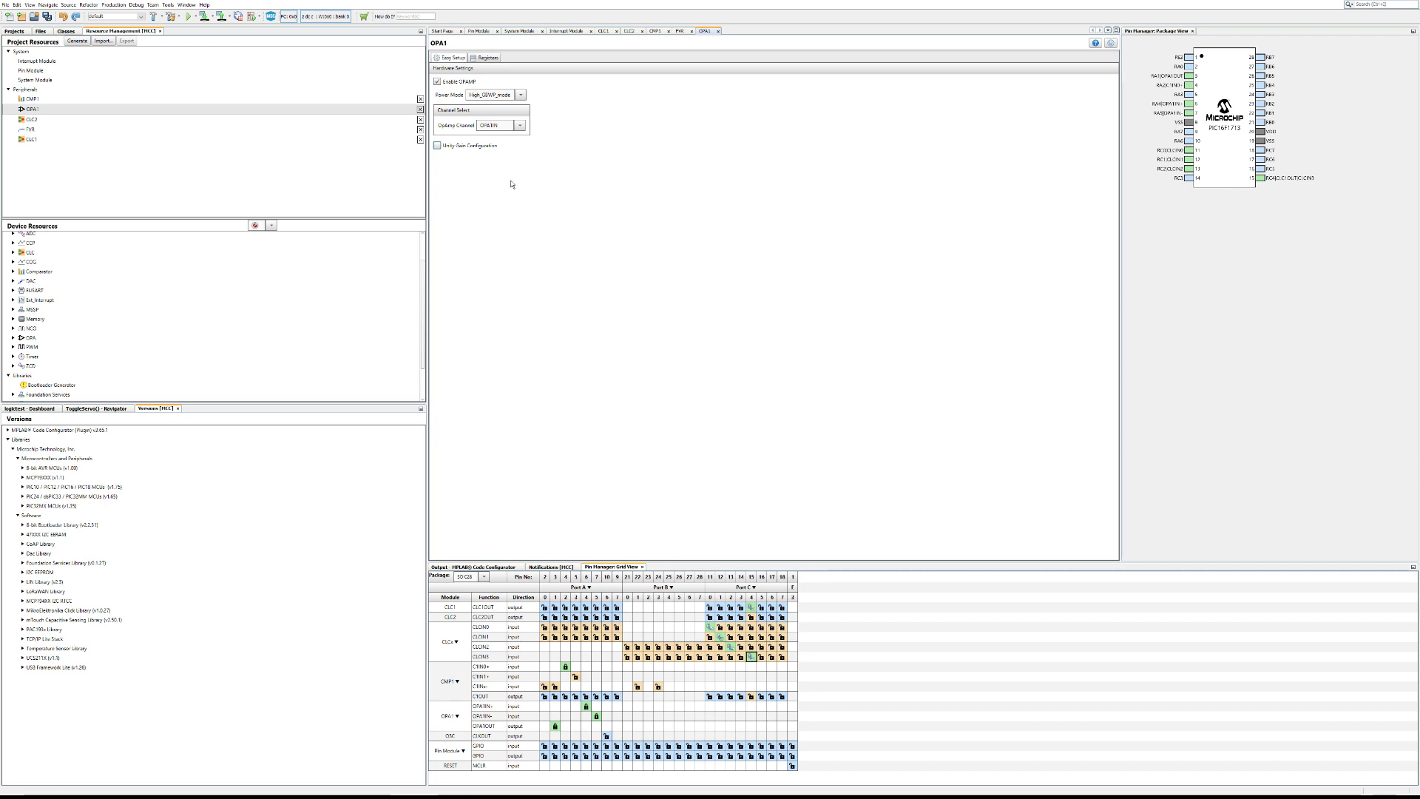
left_click(477, 147)
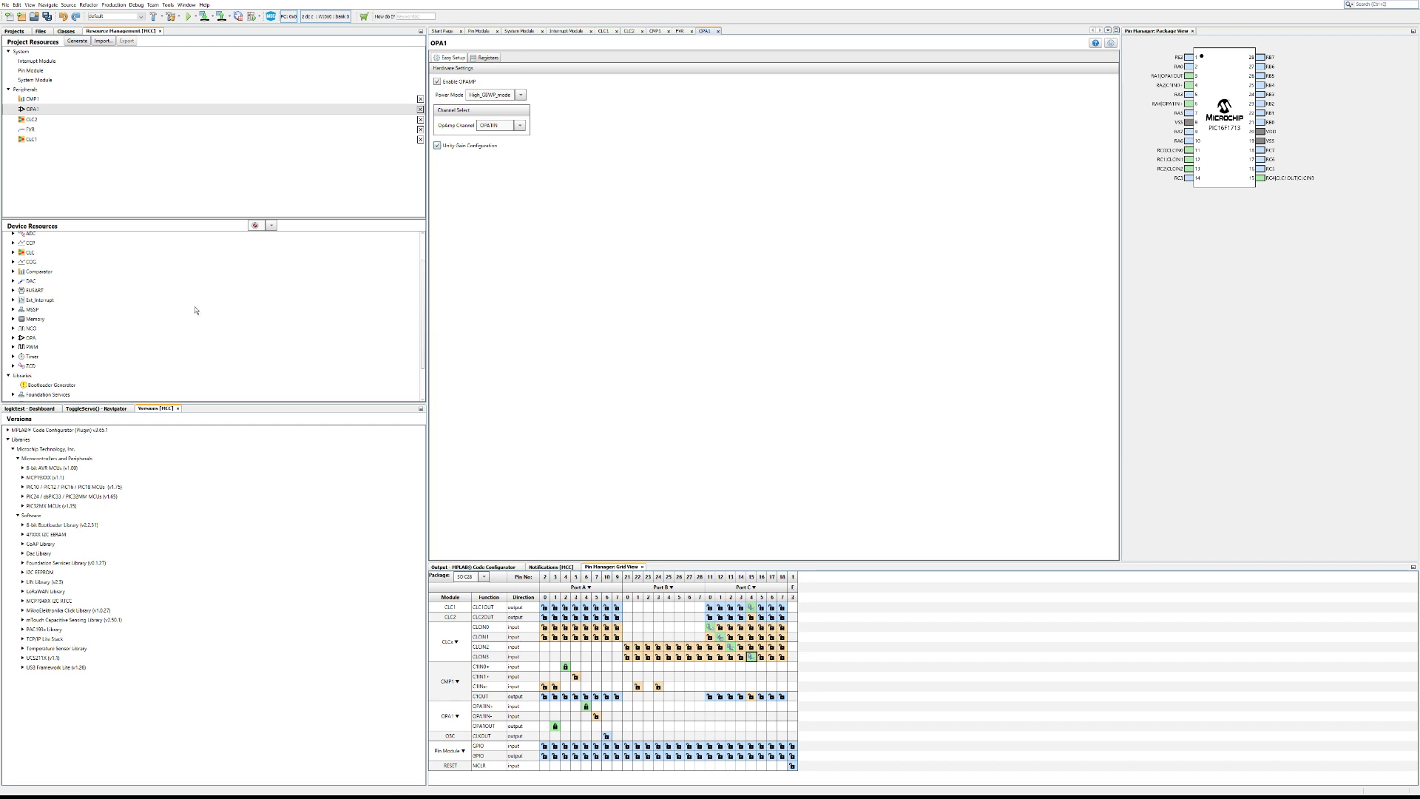
- Add the NCO1 numerically controlled oscillator to the project
double_click(22, 338)
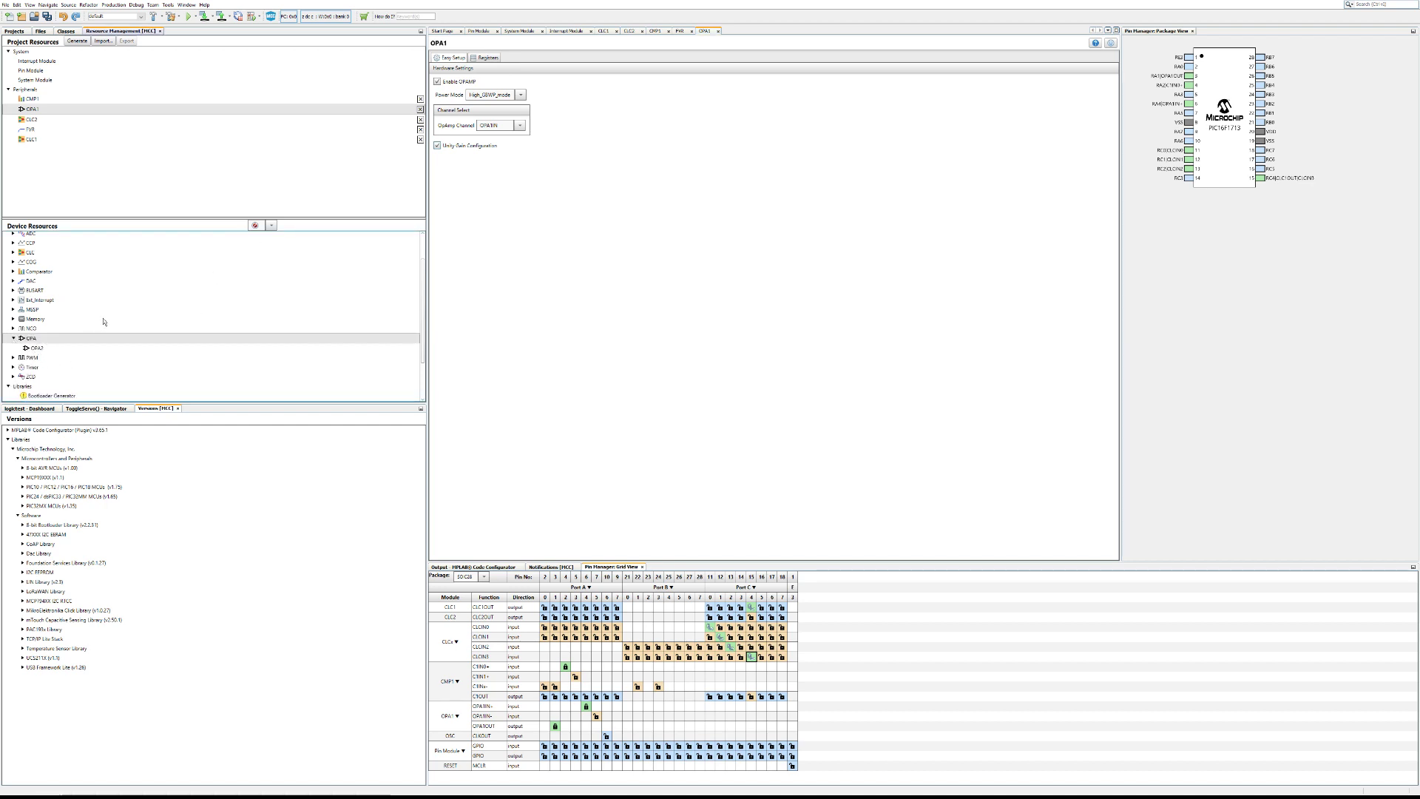
left_click(13, 328)
left_click(41, 339)
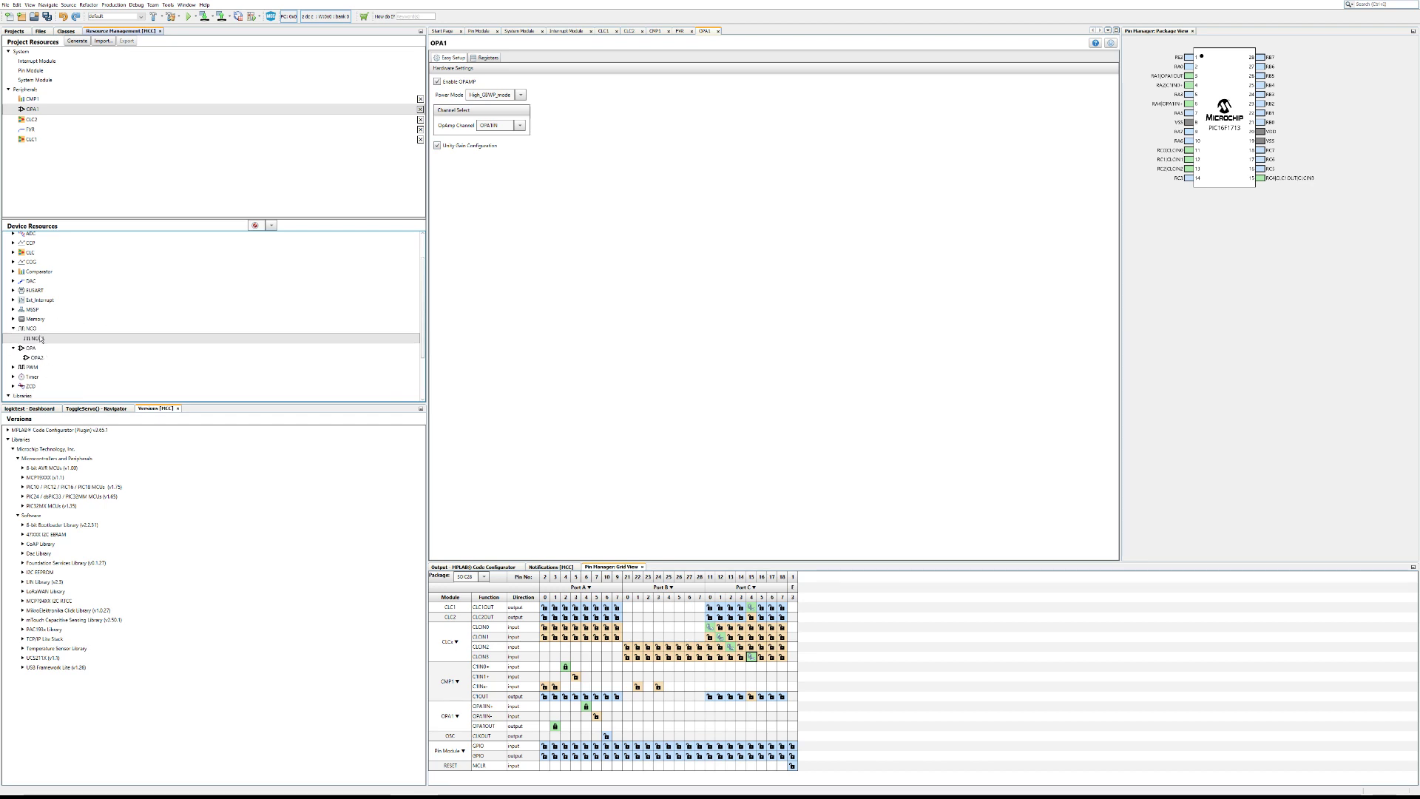
double_click(42, 338)
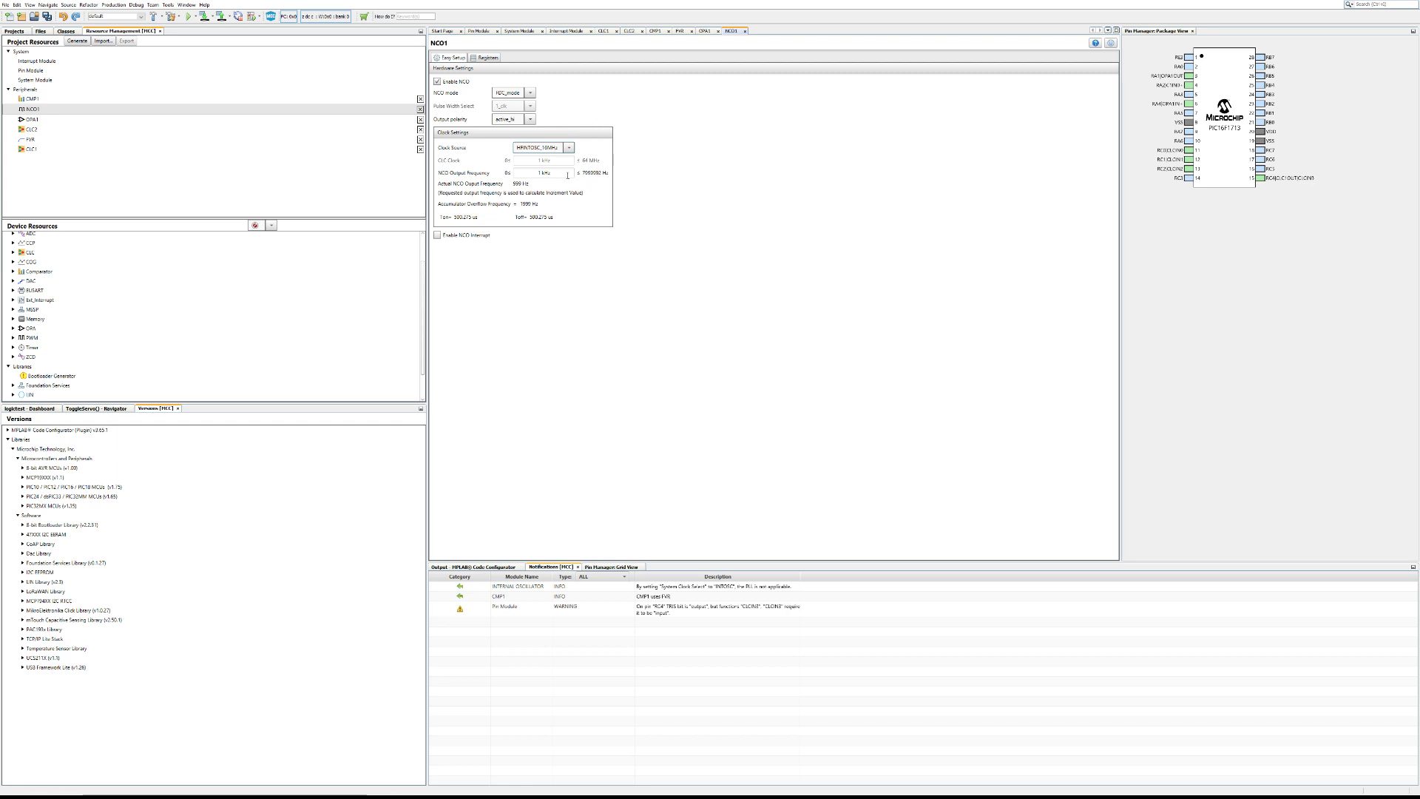
- Examine the NCO1 output frequency setting and the available NCO1OUT pins in the pin grid
left_click(526, 174)
left_click(553, 175)
left_click_drag(553, 175, 527, 175)
scroll(145, 334, "down", 1)
scroll(199, 338, "up", 2)
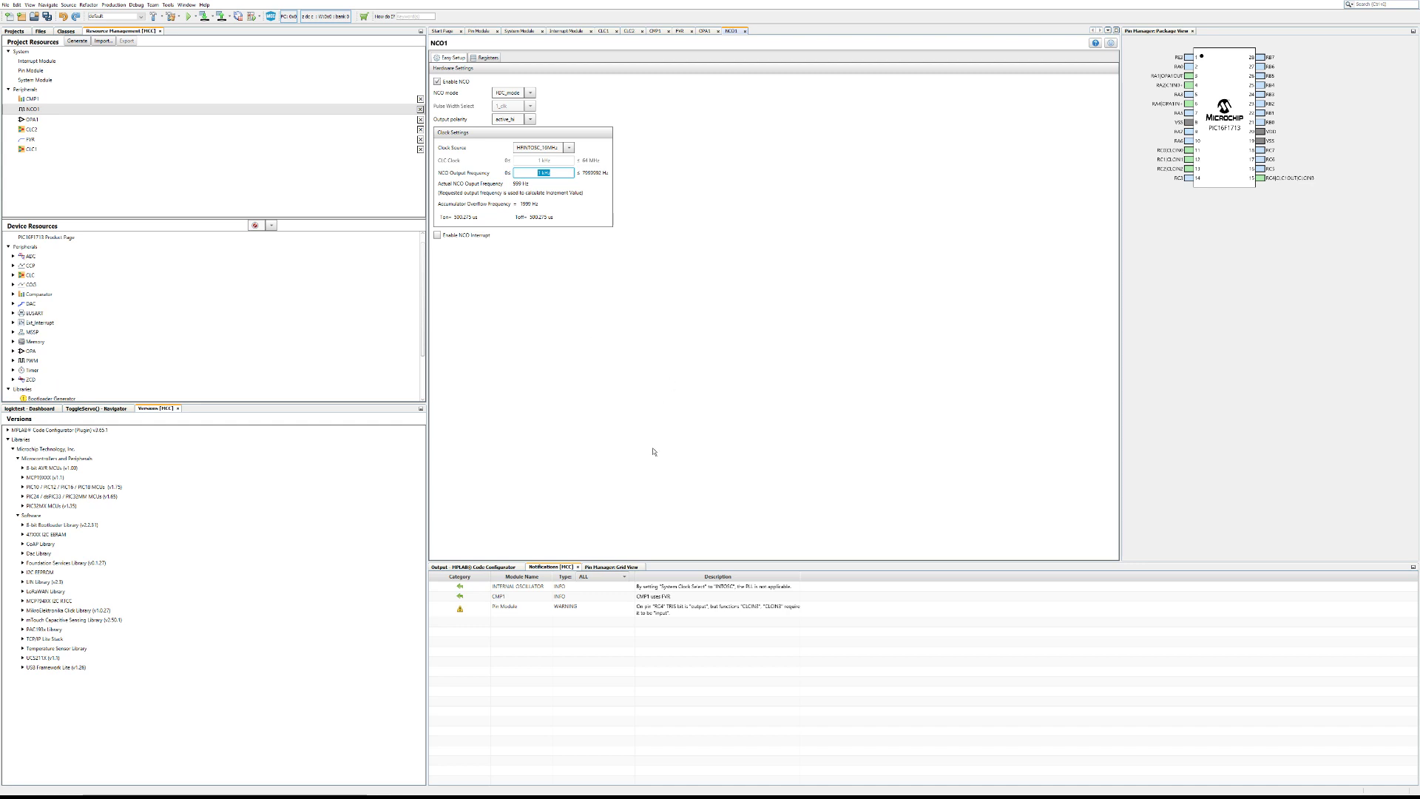
left_click(611, 567)
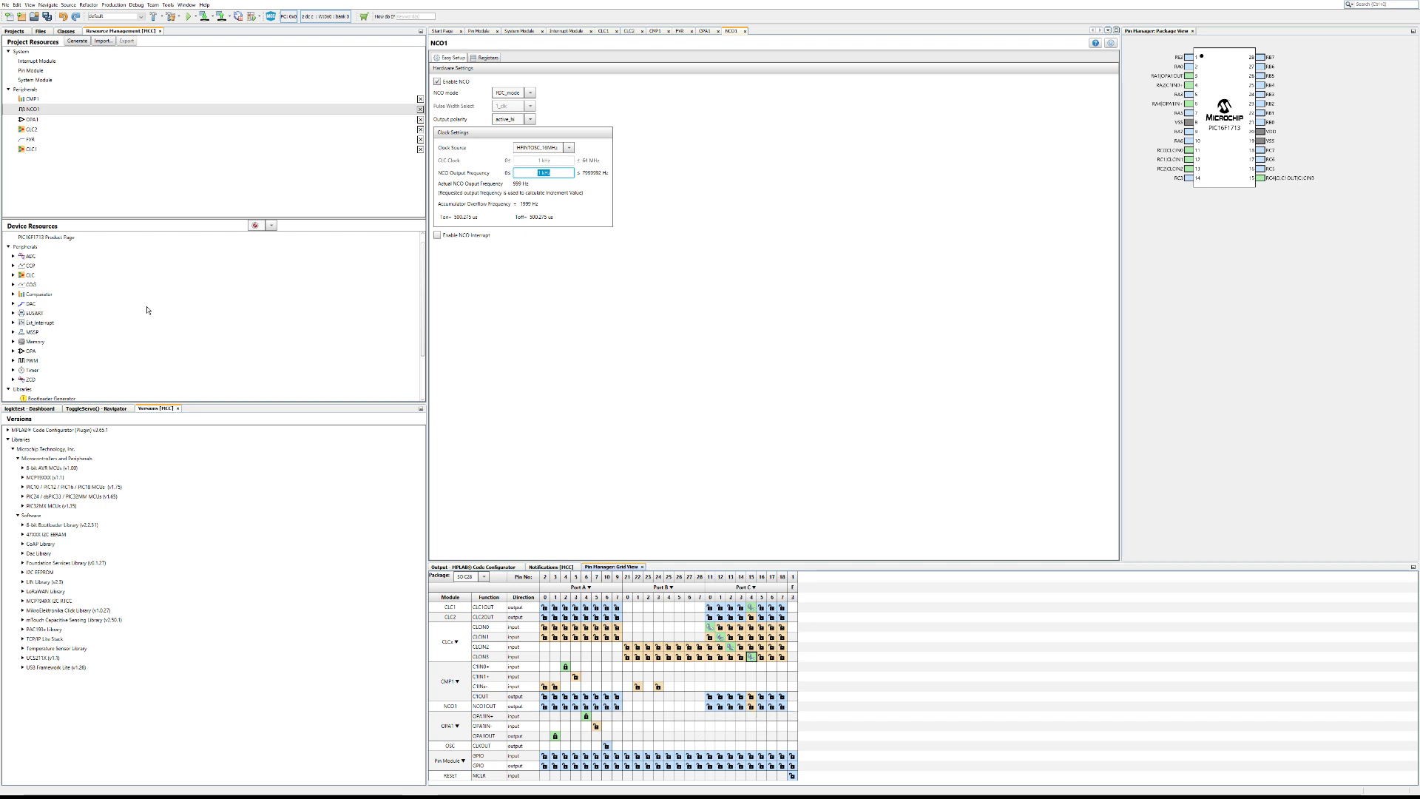
- Add the ZCD zero-cross detection peripheral to the project and view its pin assignment
scroll(82, 296, "down", 1)
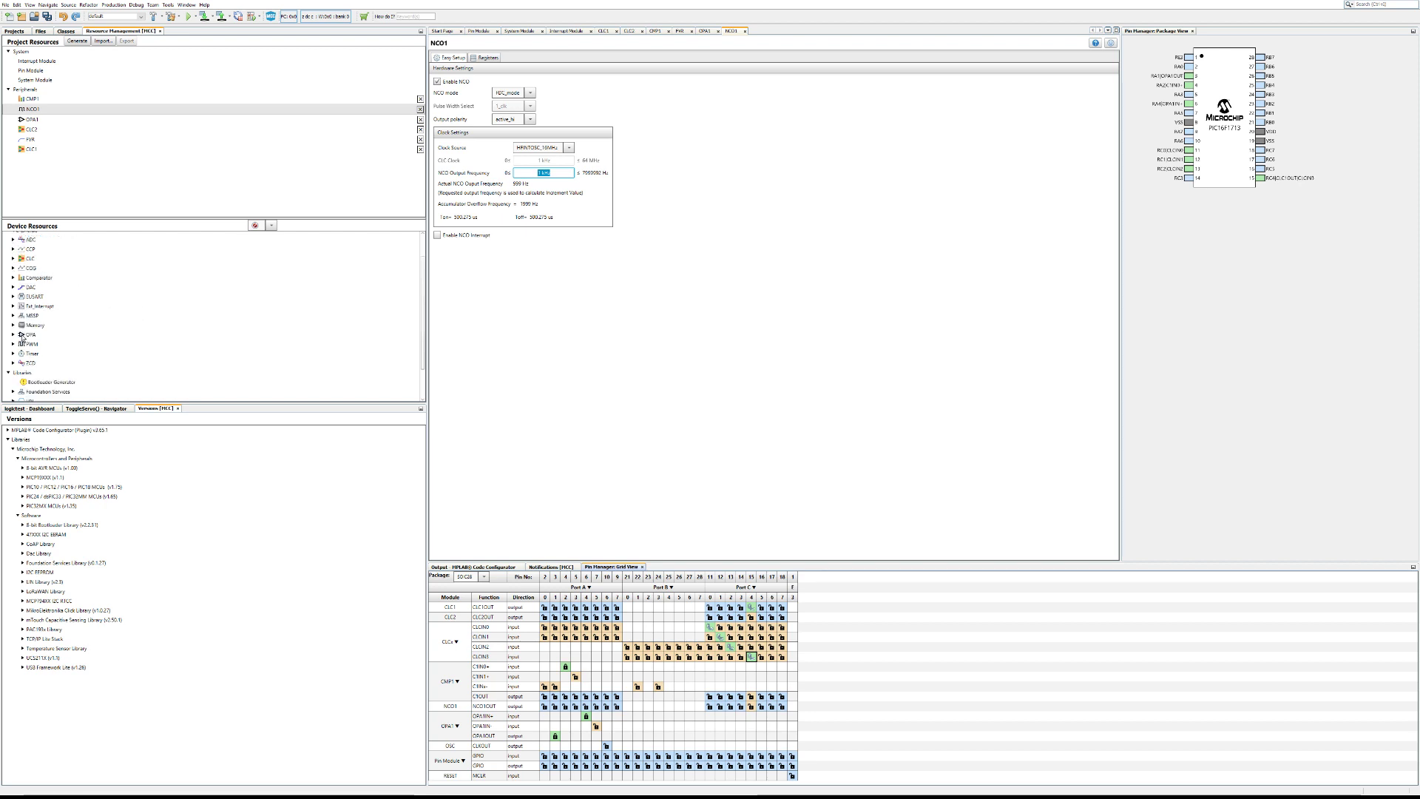
left_click(13, 363)
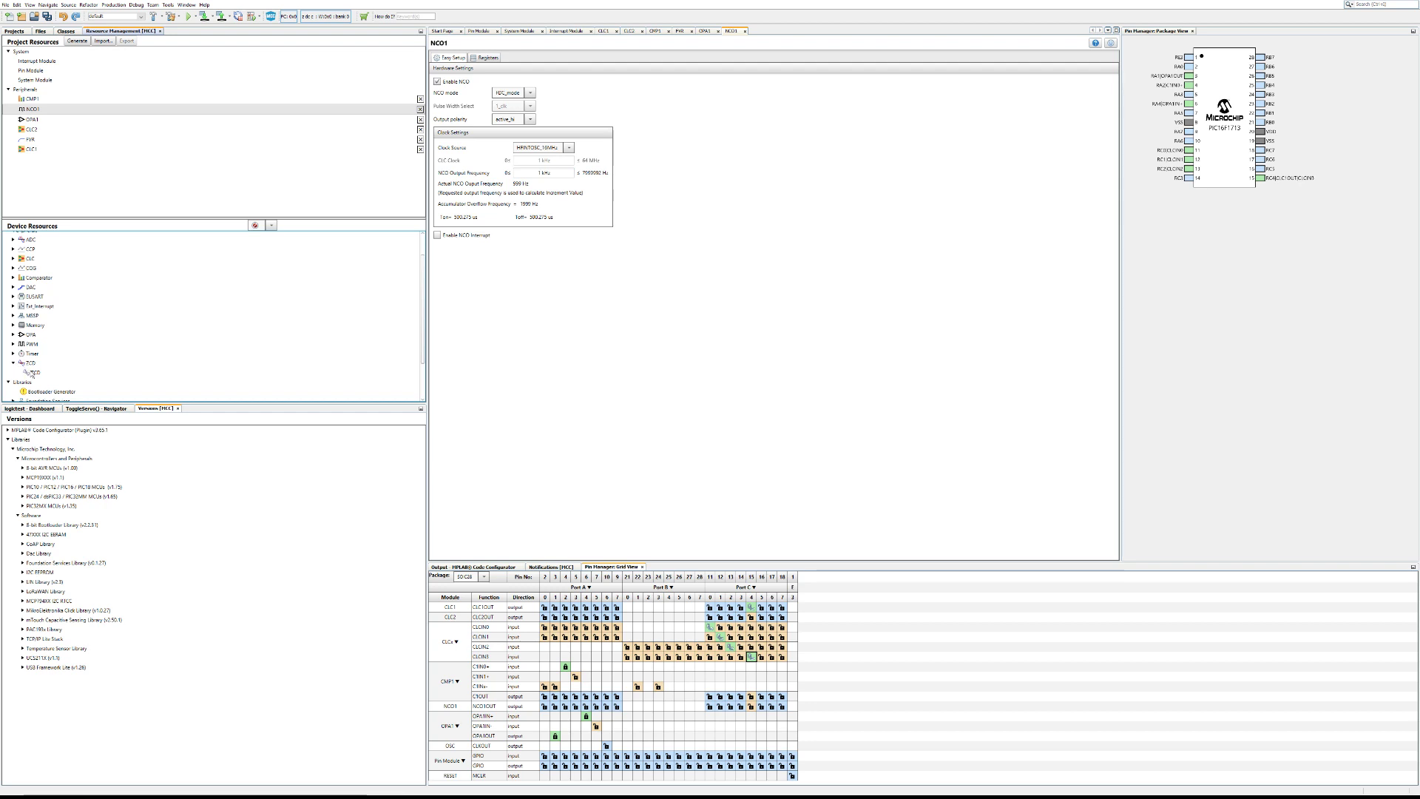
double_click(33, 373)
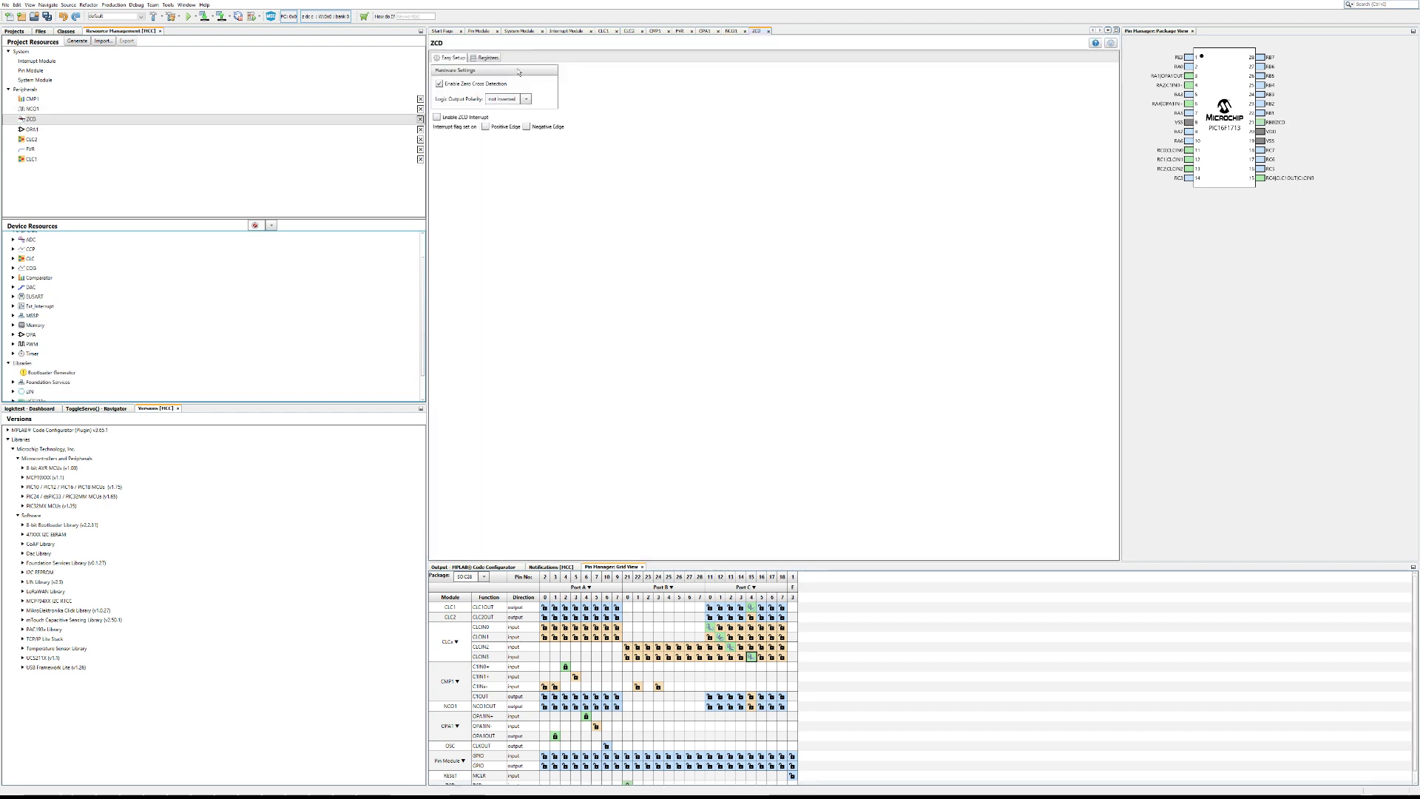
scroll(814, 702, "down", 1)
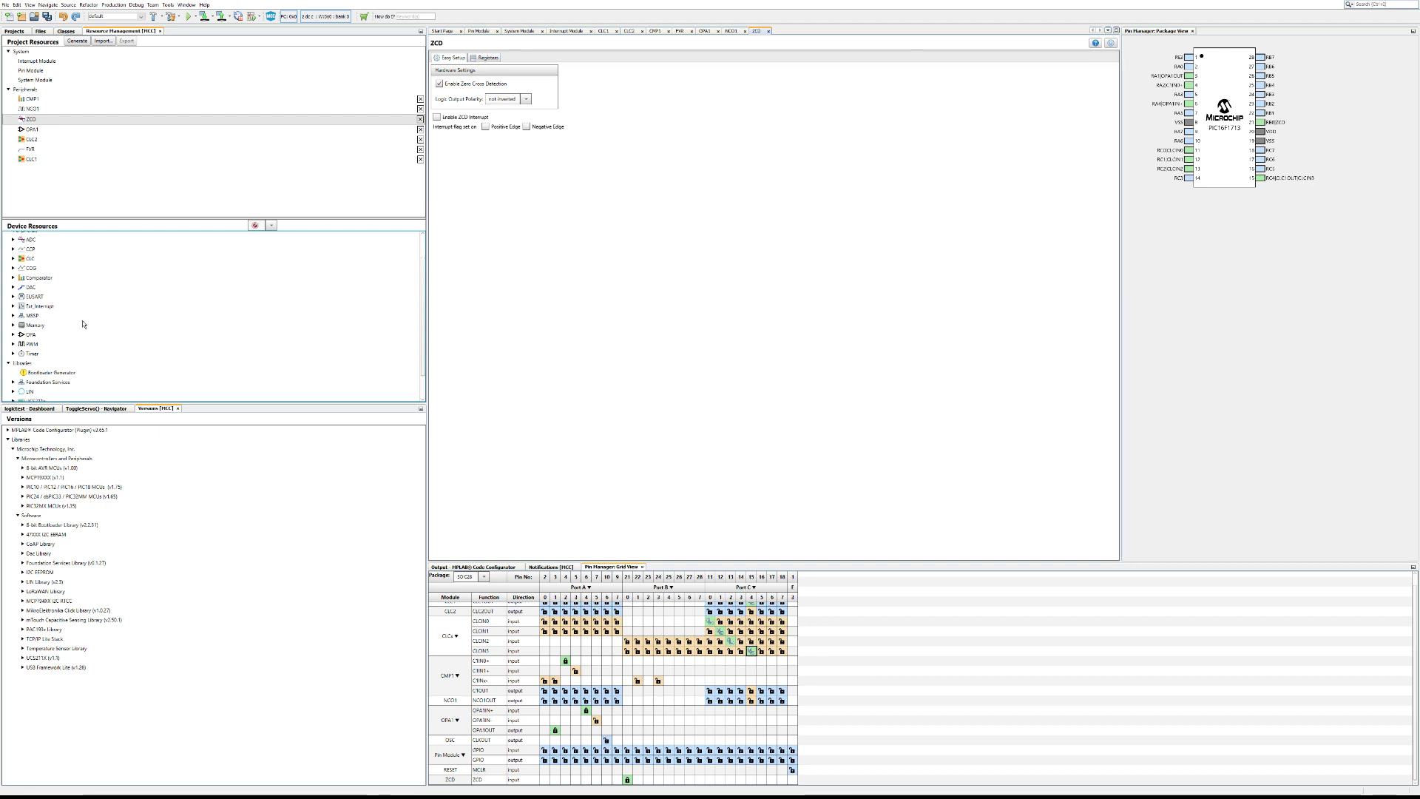
- Add the COG1 complementary output generator to the project and look through its pin and event settings
scroll(82, 323, "up", 1)
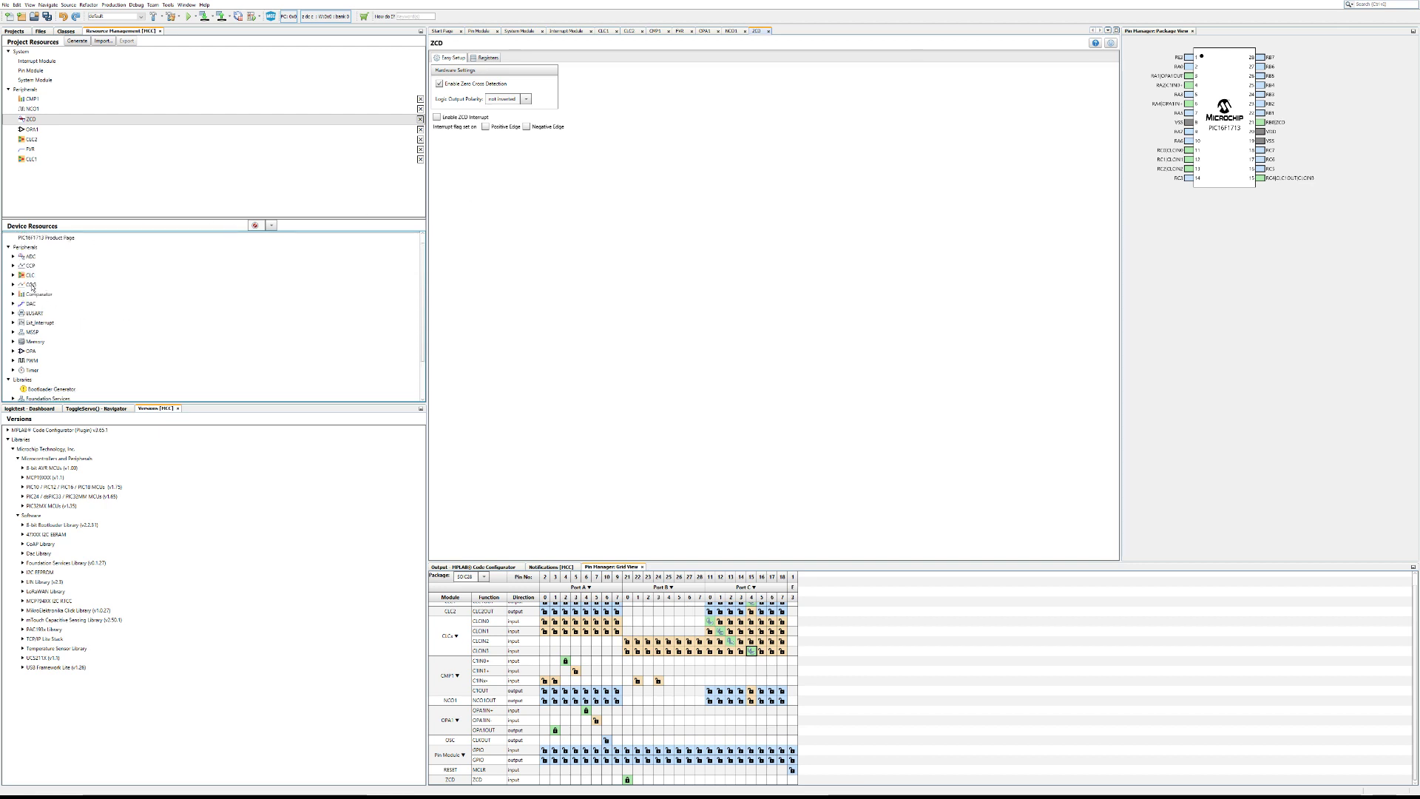
left_click(12, 286)
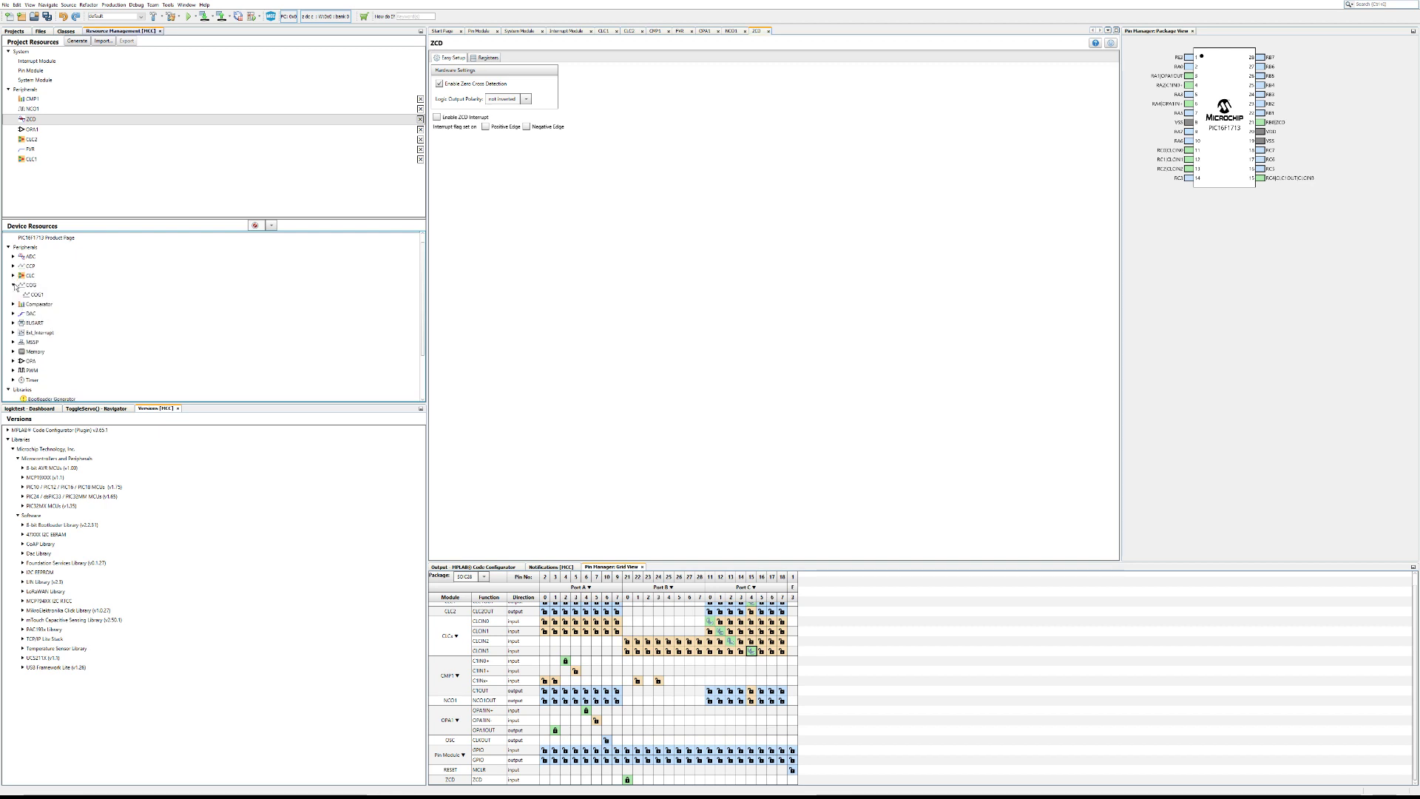
left_click(35, 297)
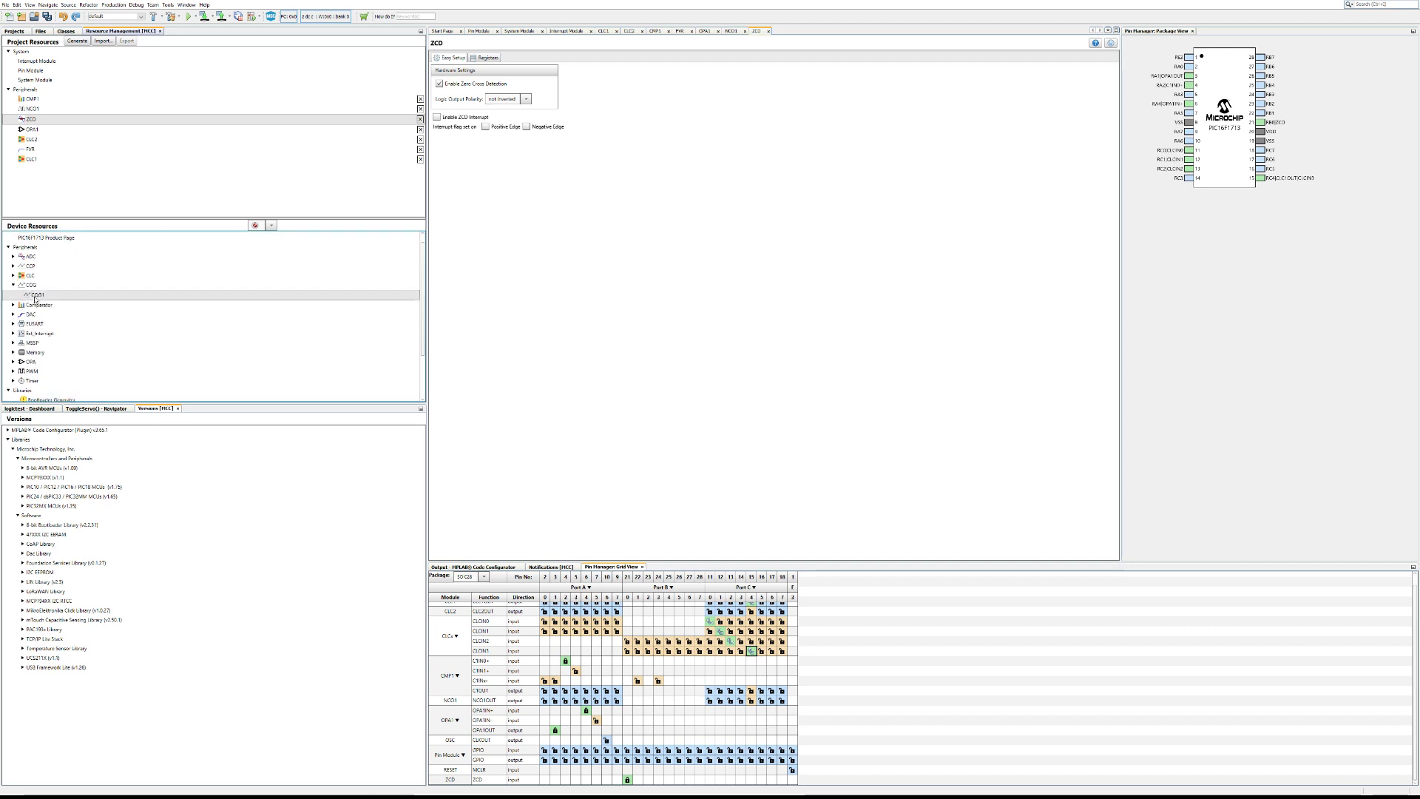
double_click(35, 296)
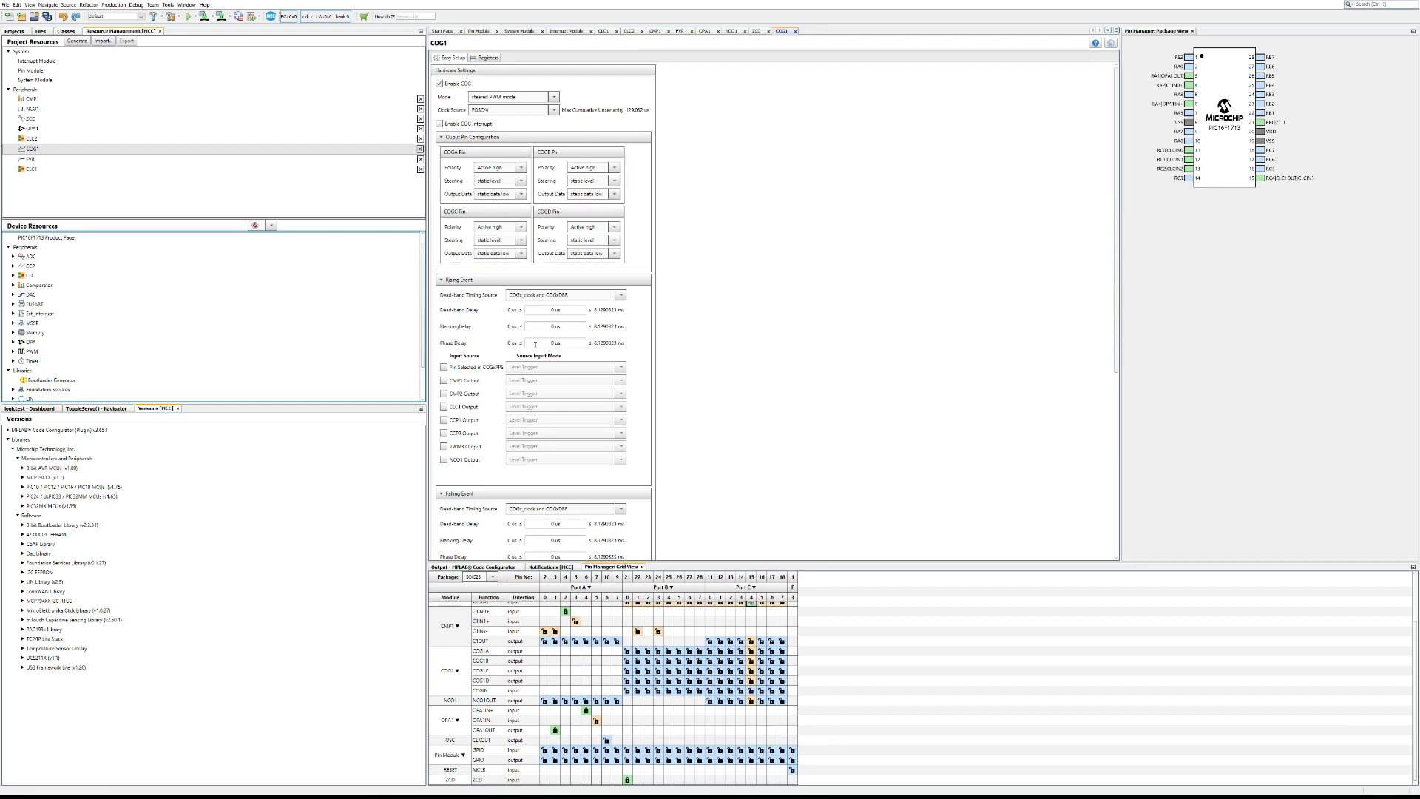
scroll(691, 370, "down", 3)
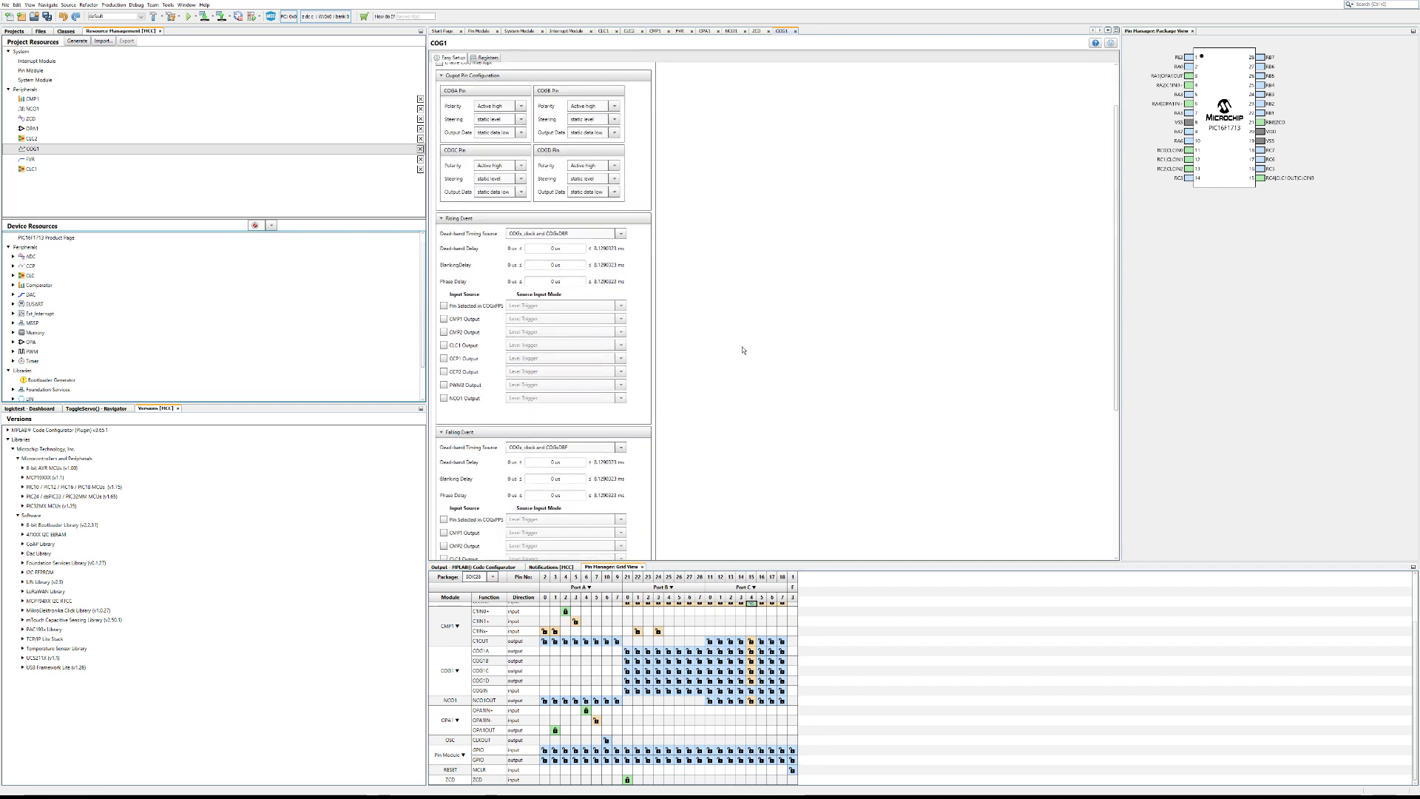
scroll(743, 370, "up", 3)
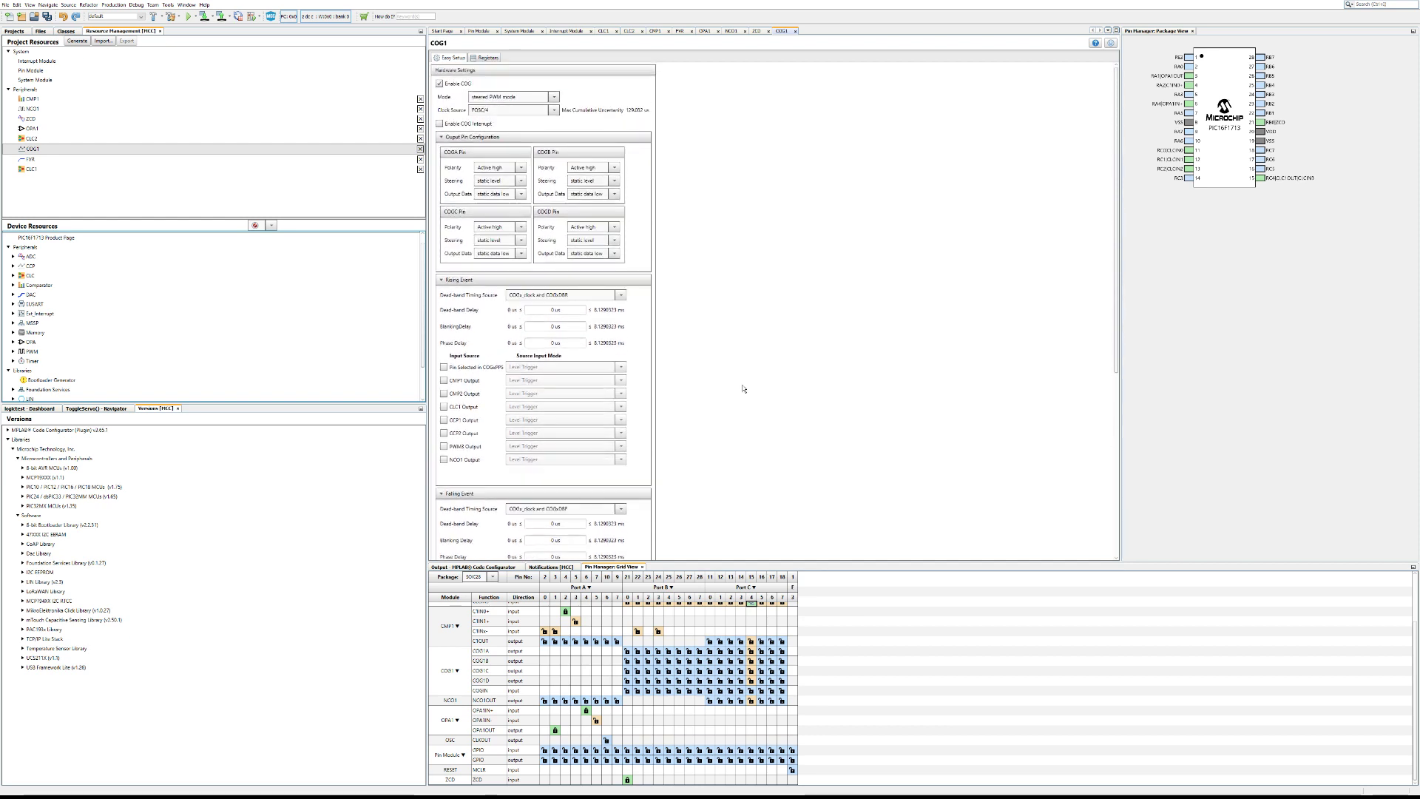
- Add the PWM3 module to the project and review the rising and falling event input sources of COG1
left_click(13, 351)
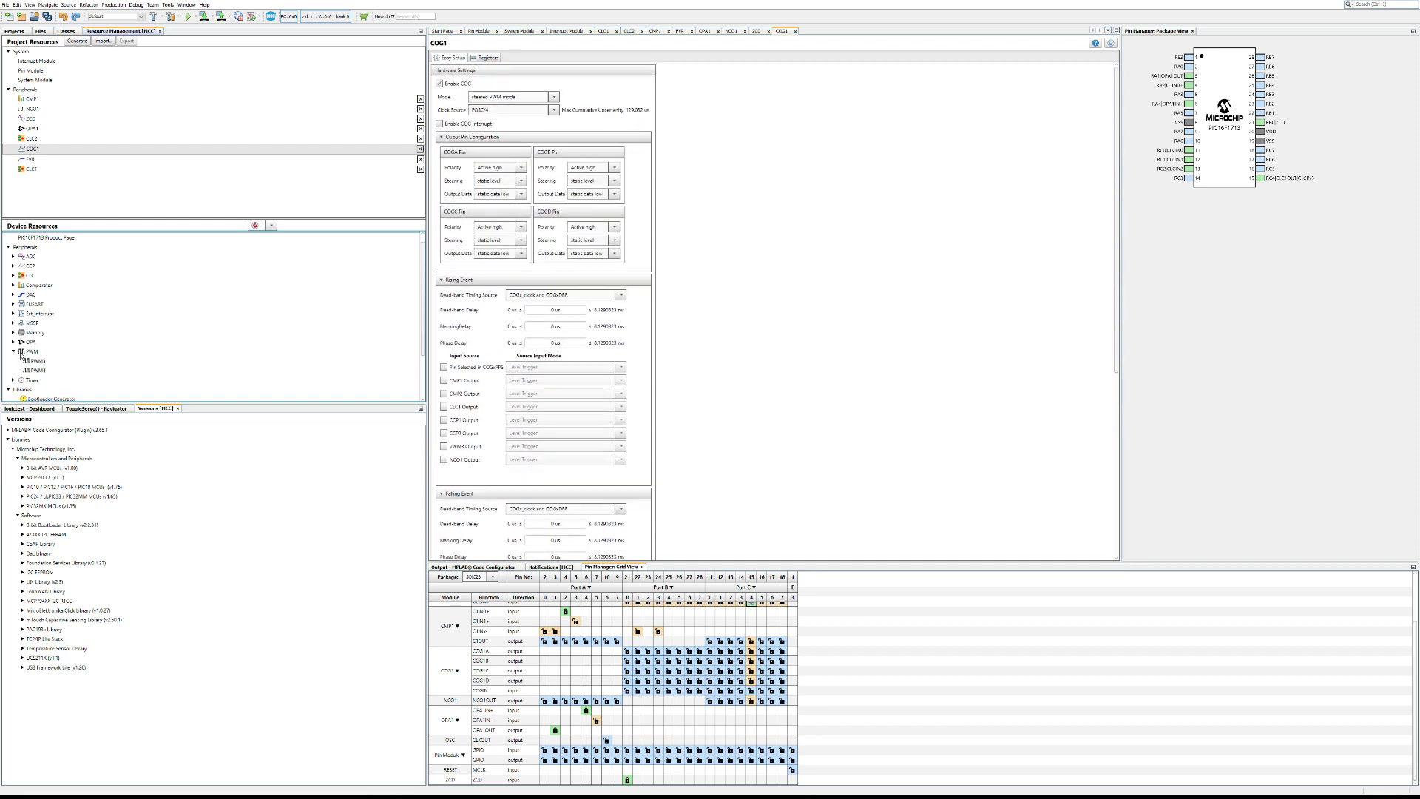
double_click(38, 362)
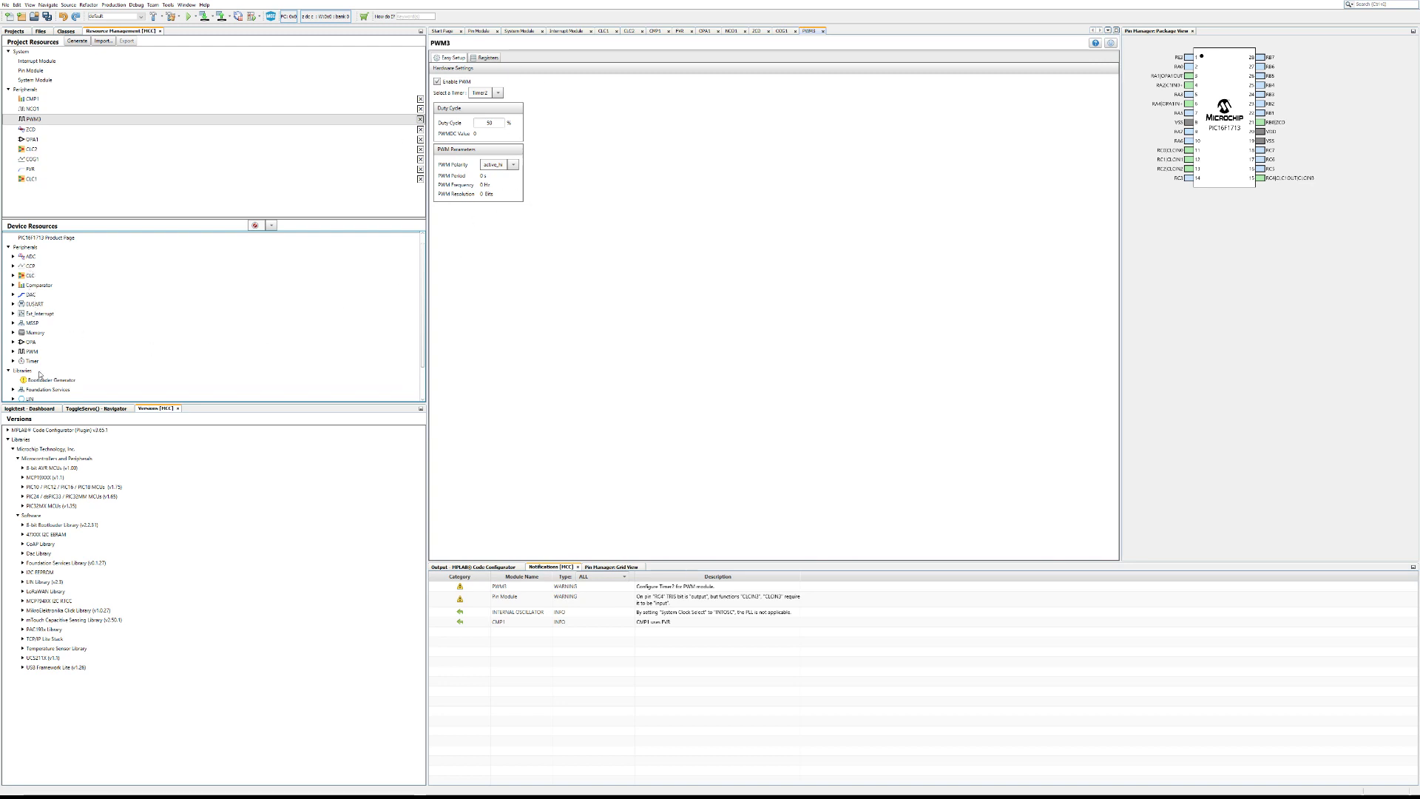
left_click(40, 160)
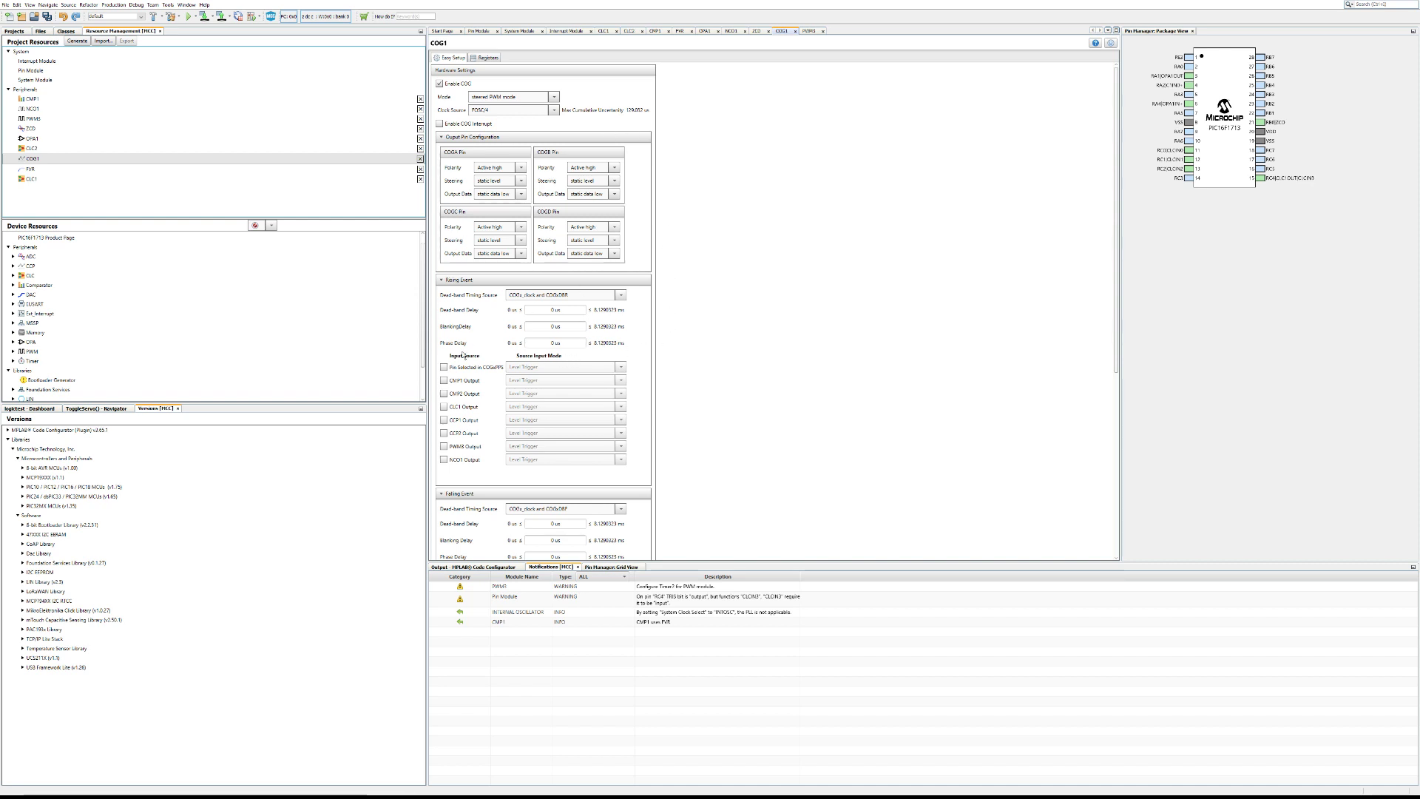
scroll(786, 406, "down", 4)
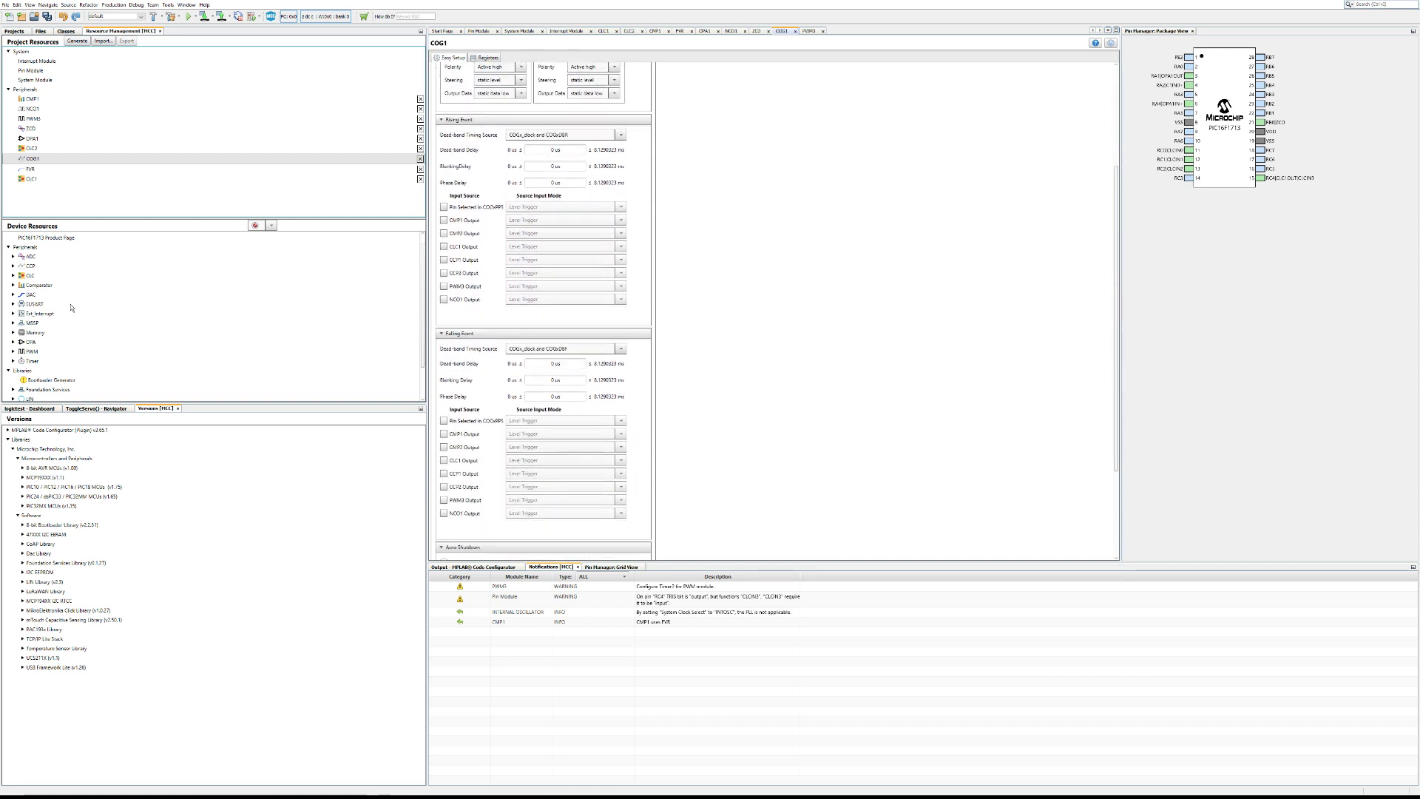
- Examine the modules available under Ext_Interrupt, MSSP, Memory and ADC in the device's peripheral list
left_click(13, 313)
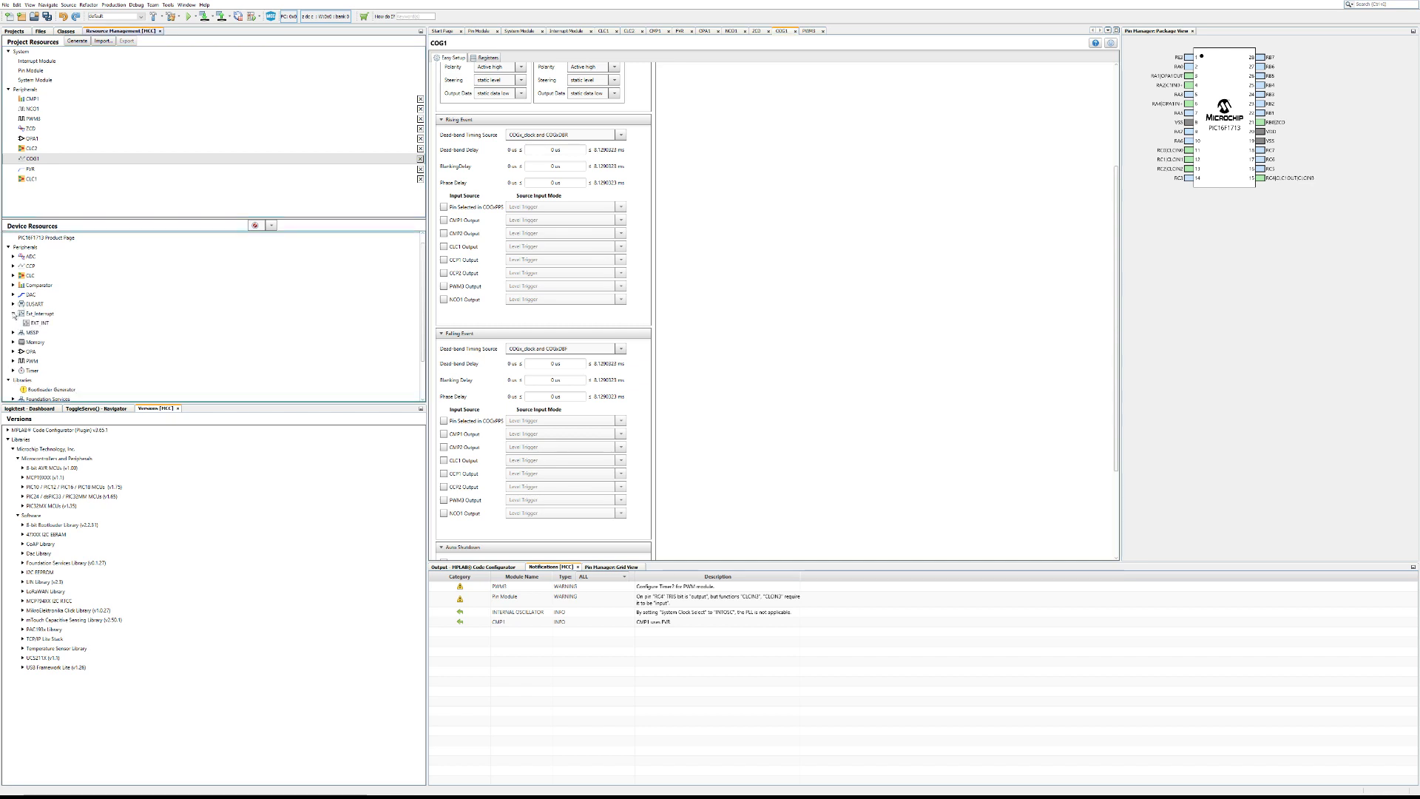
left_click(14, 313)
left_click(14, 323)
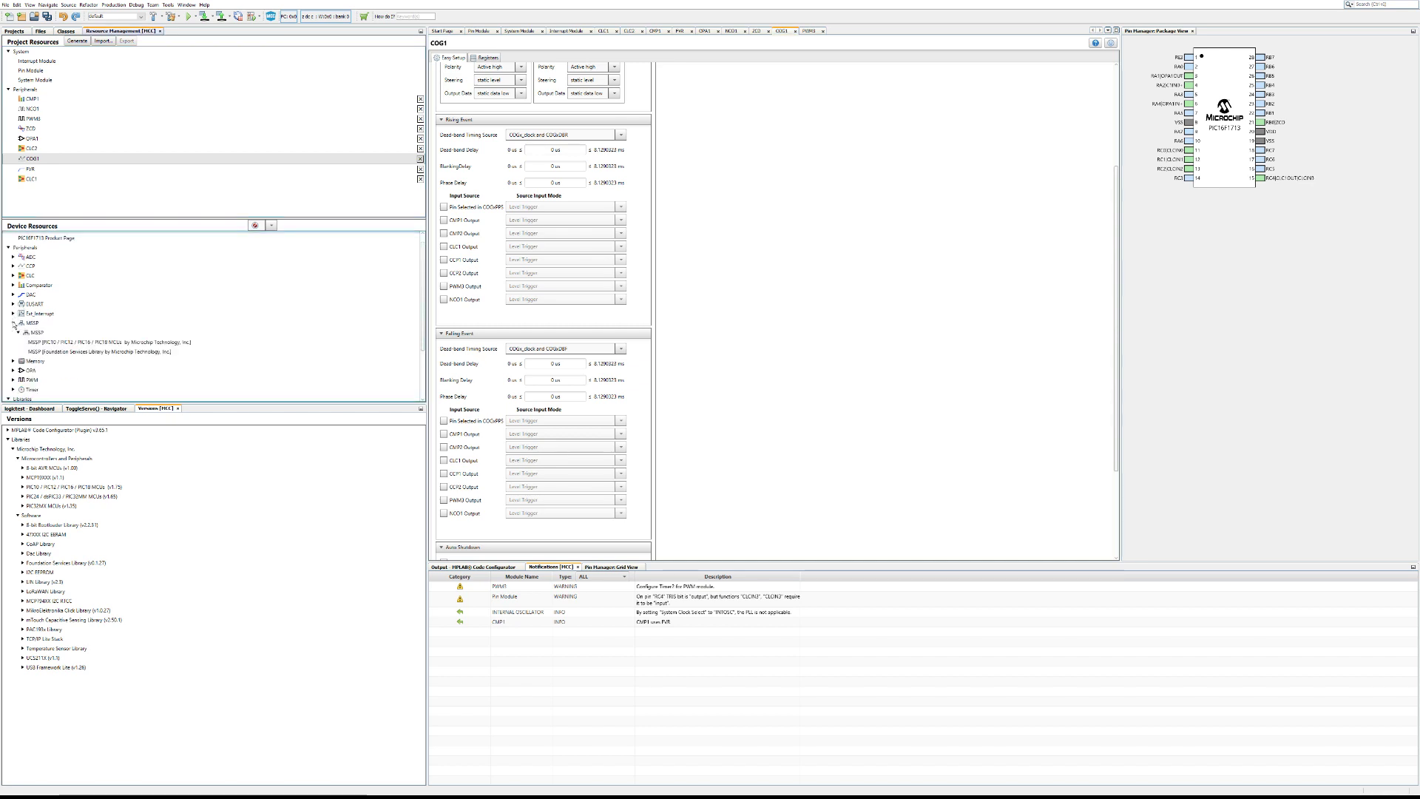
left_click(13, 323)
left_click(13, 334)
left_click(13, 335)
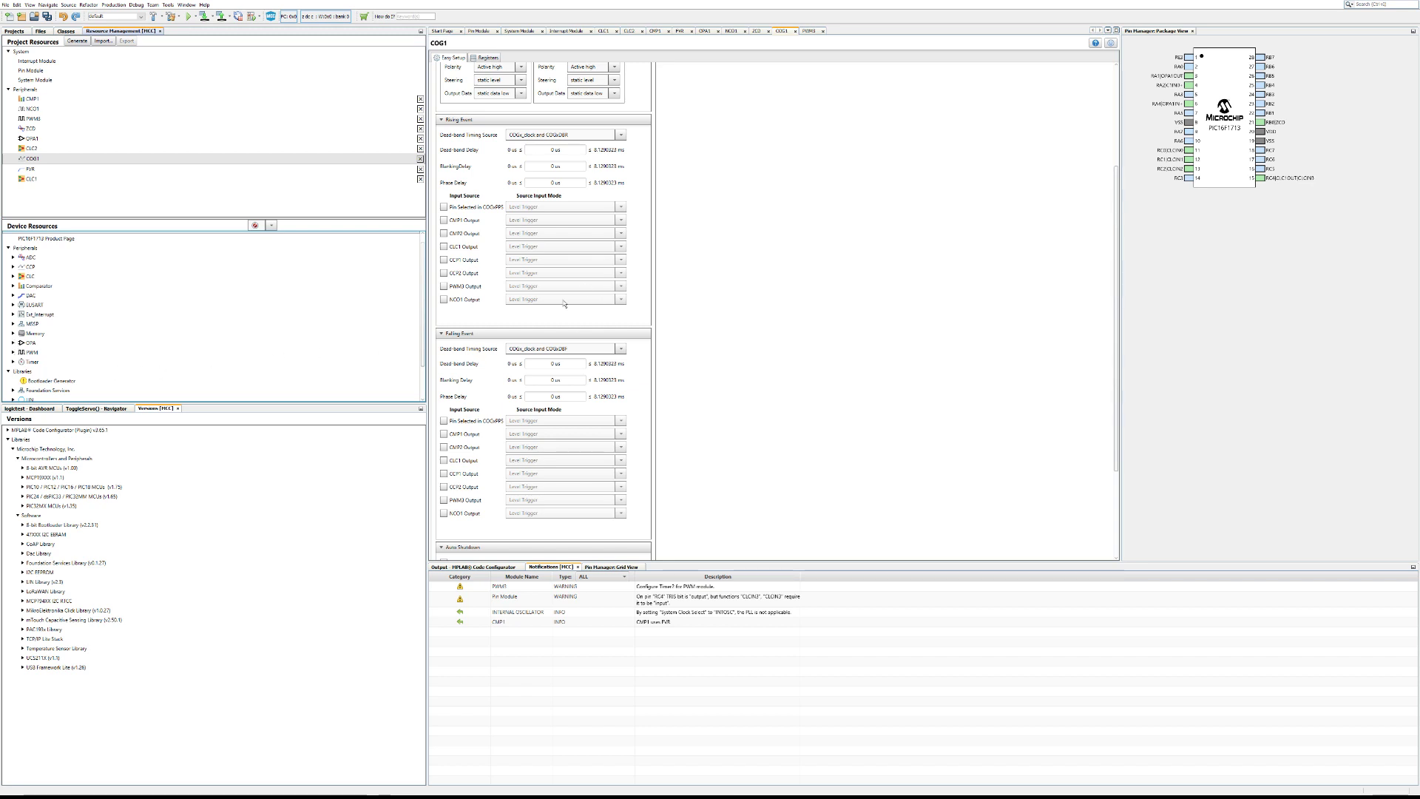
scroll(72, 329, "up", 1)
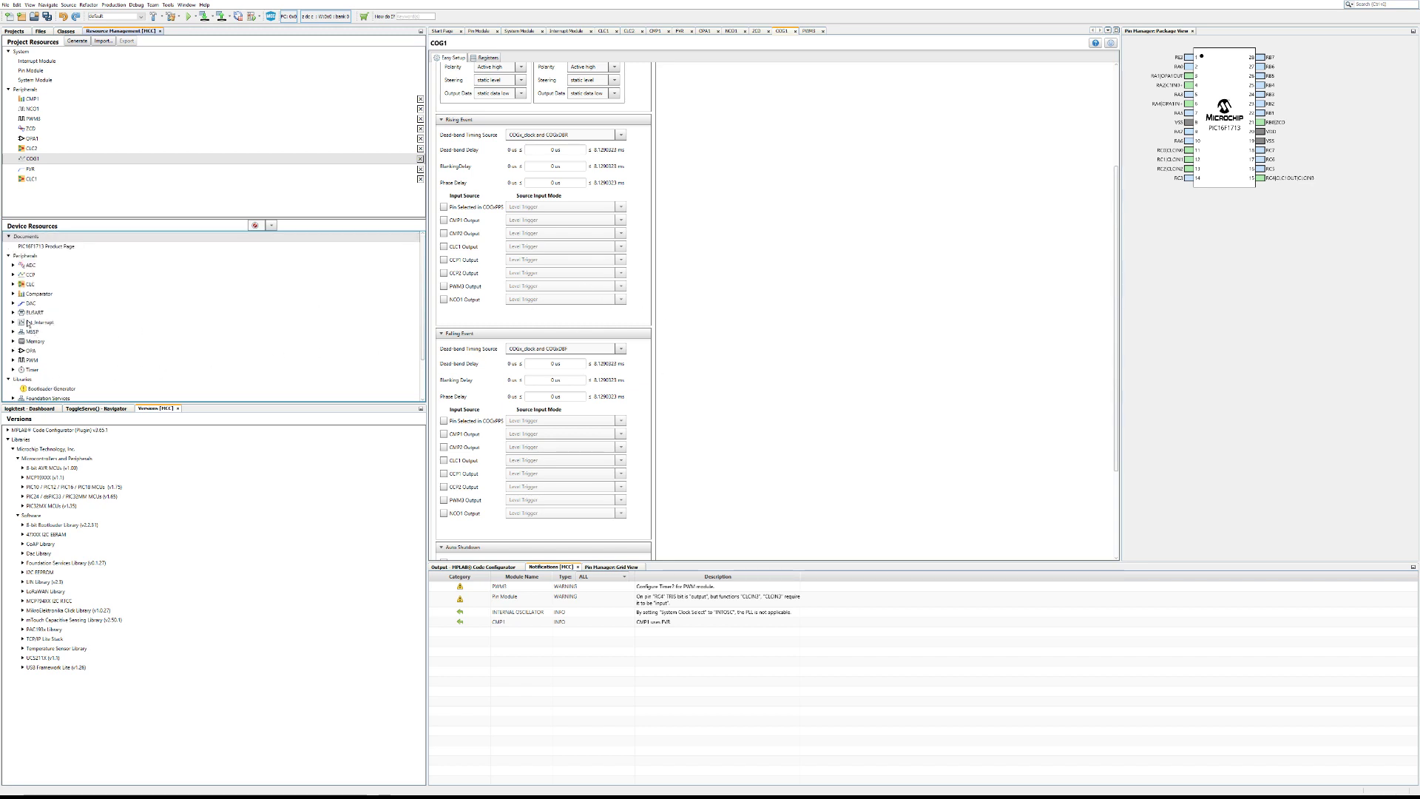
left_click(12, 266)
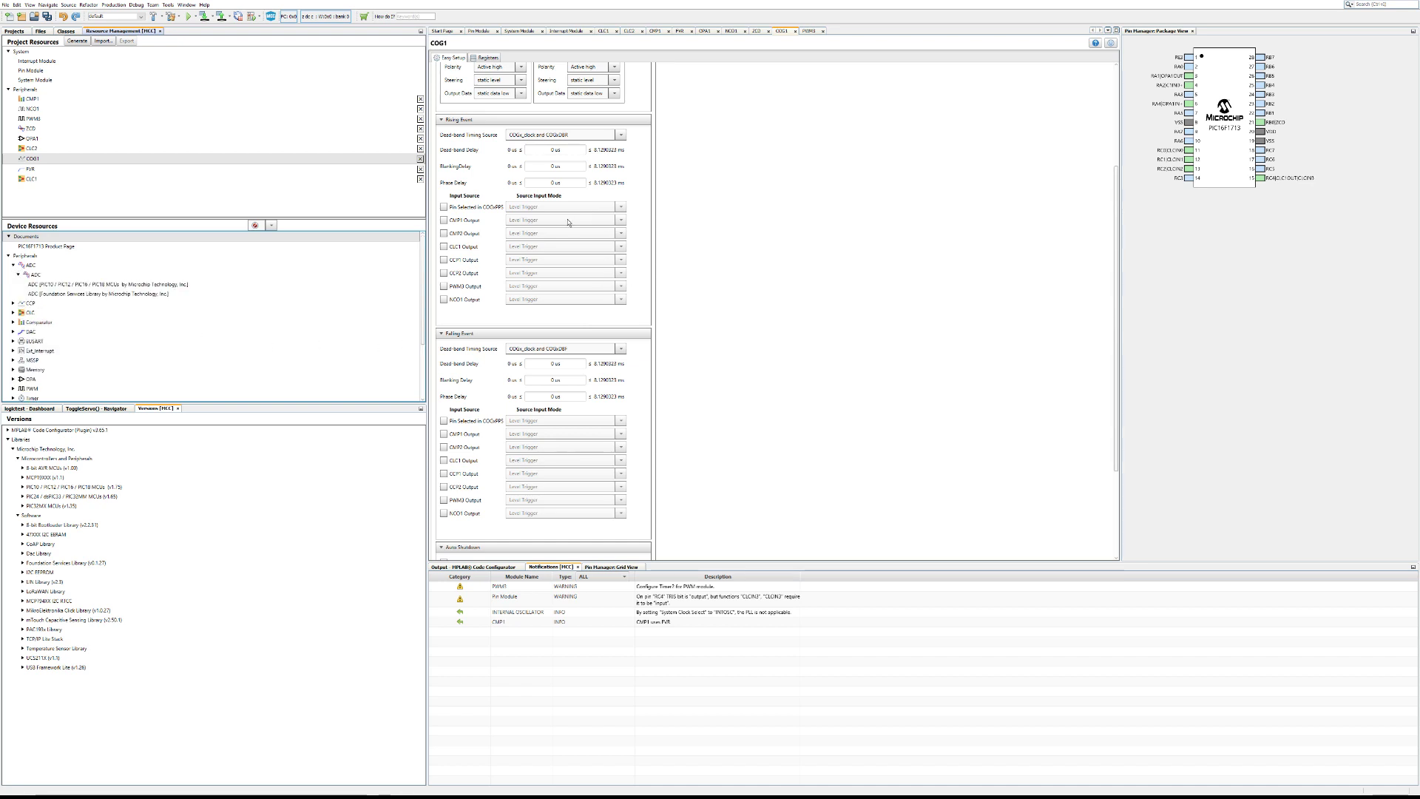
left_click(18, 275)
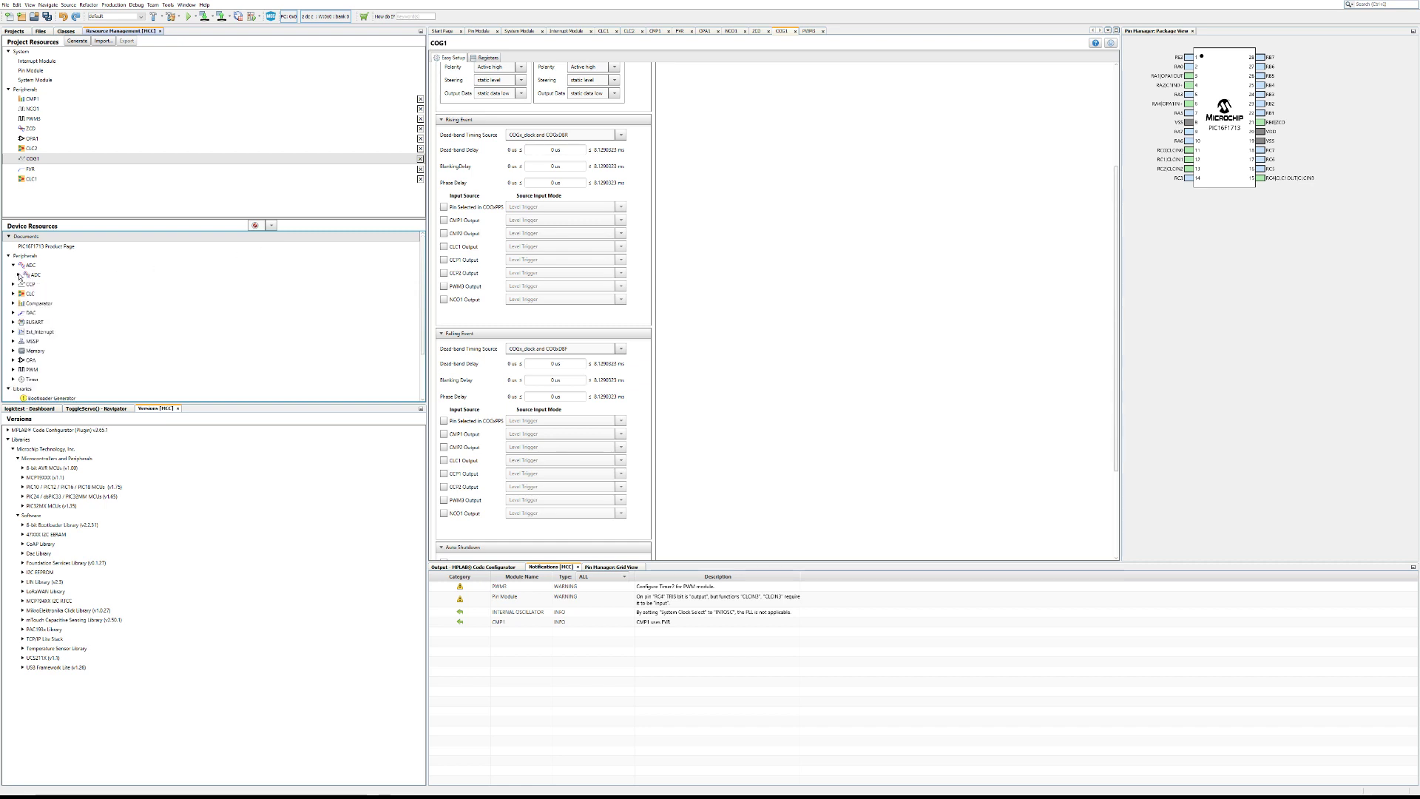
- Add the 8-bit DAC1 module to the project, then check its required reference field and the other DAC available on the device
left_click(13, 265)
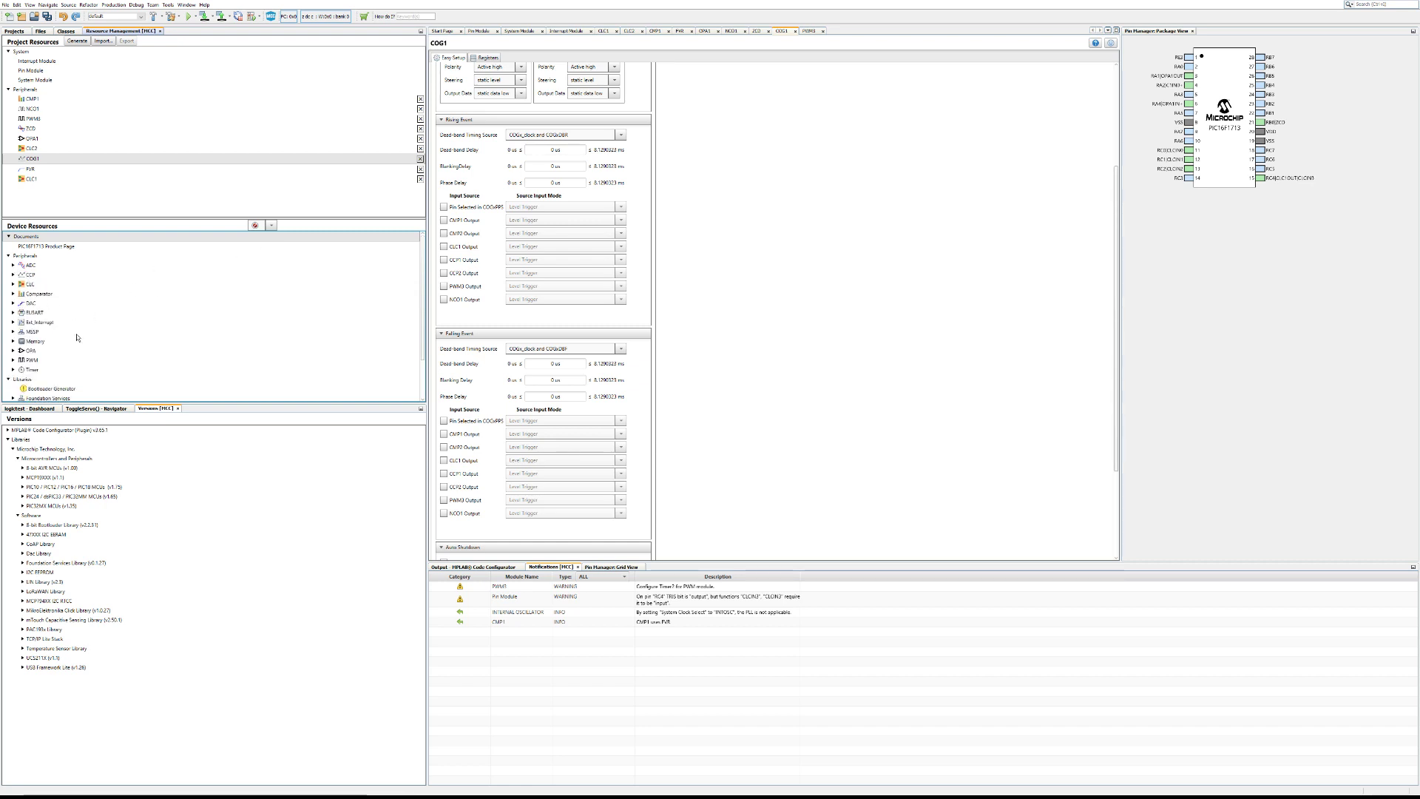
left_click(13, 303)
double_click(42, 314)
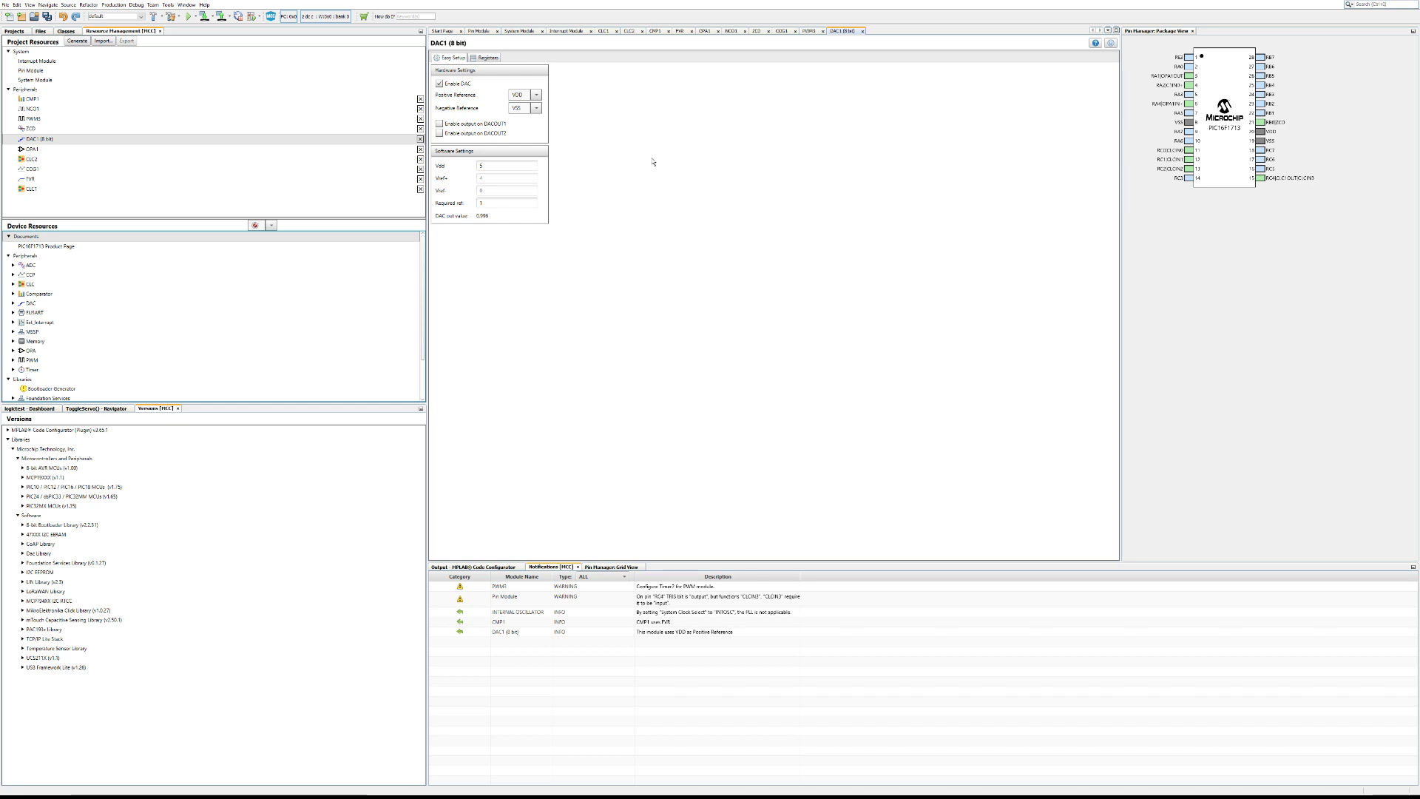
double_click(497, 202)
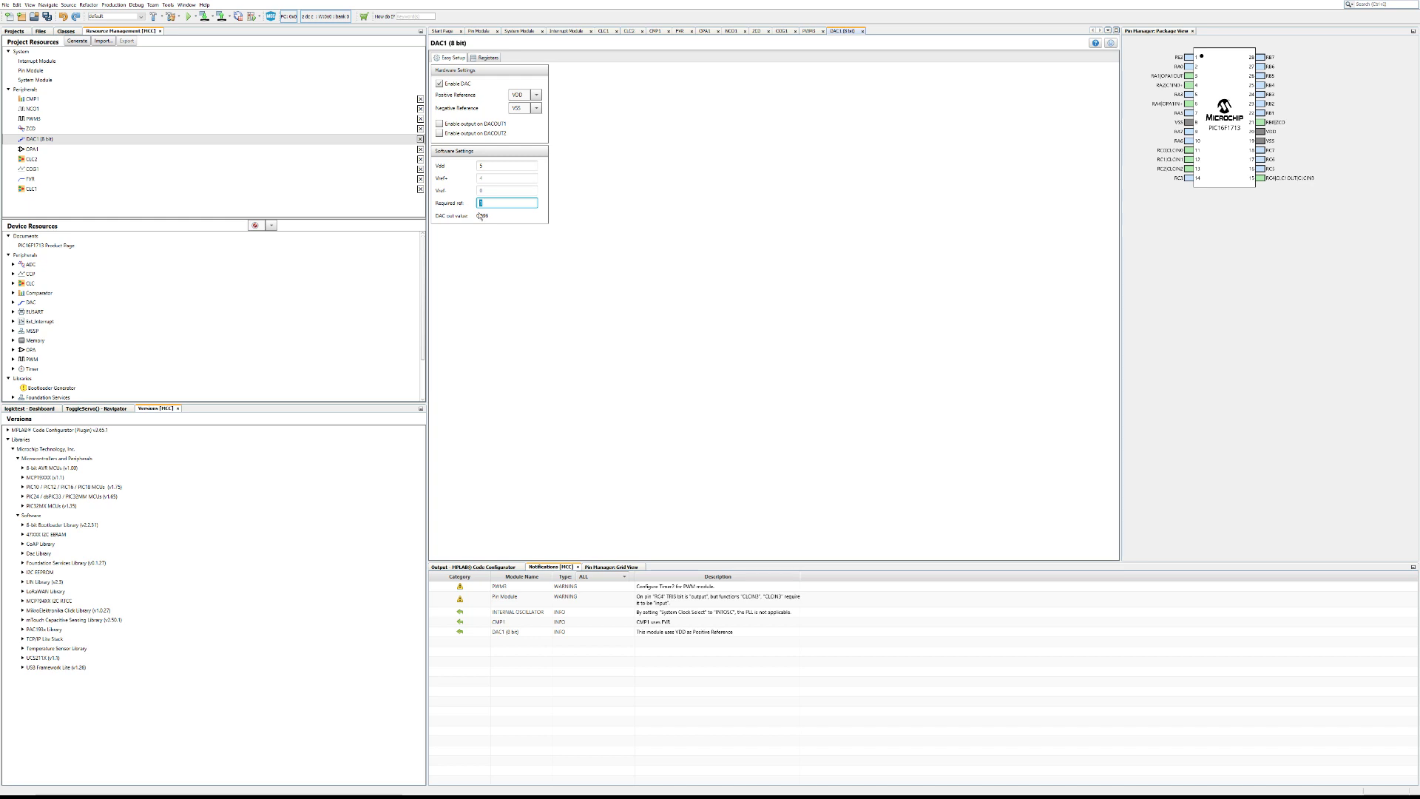
left_click(539, 234)
left_click(13, 302)
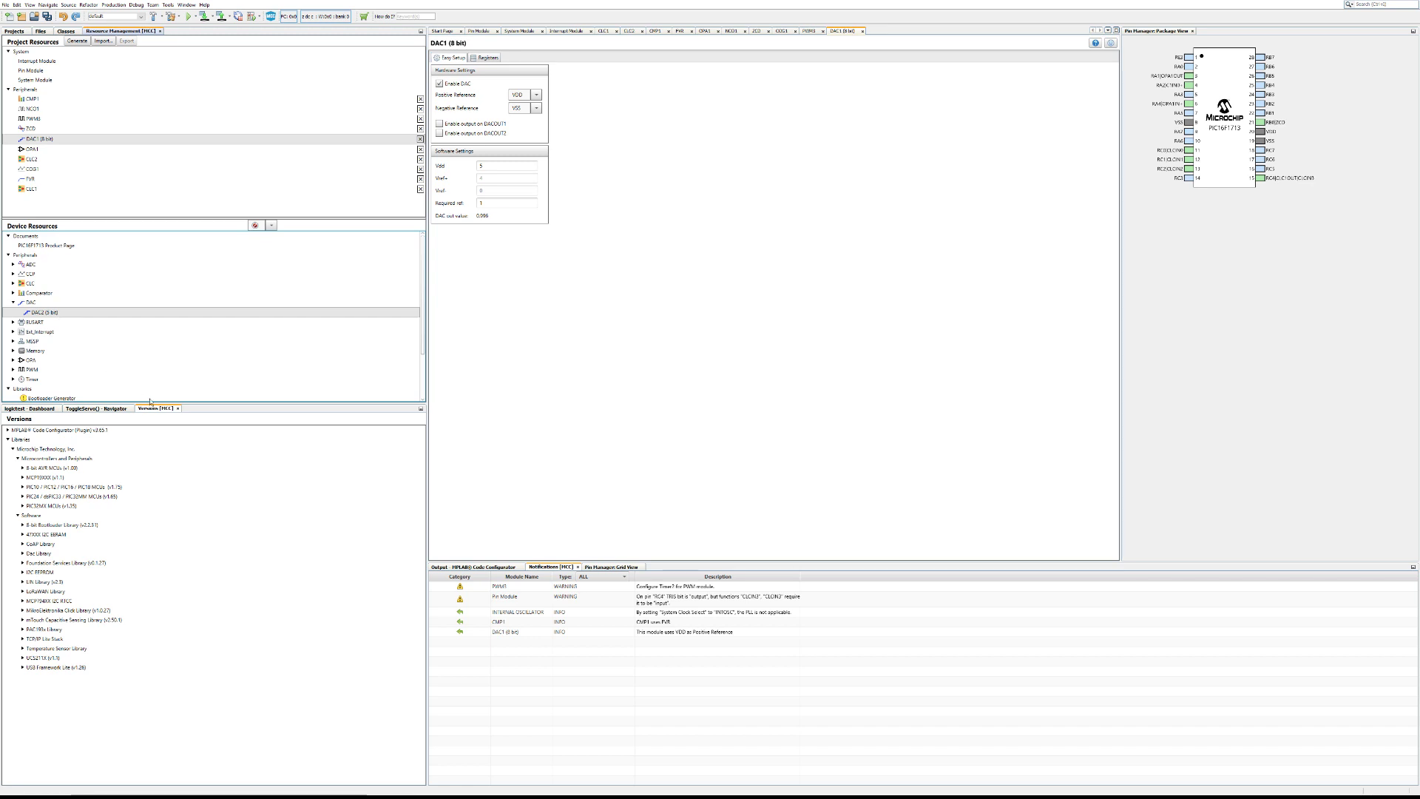
- Set the positive reference of DAC1 to FVR
left_click(537, 95)
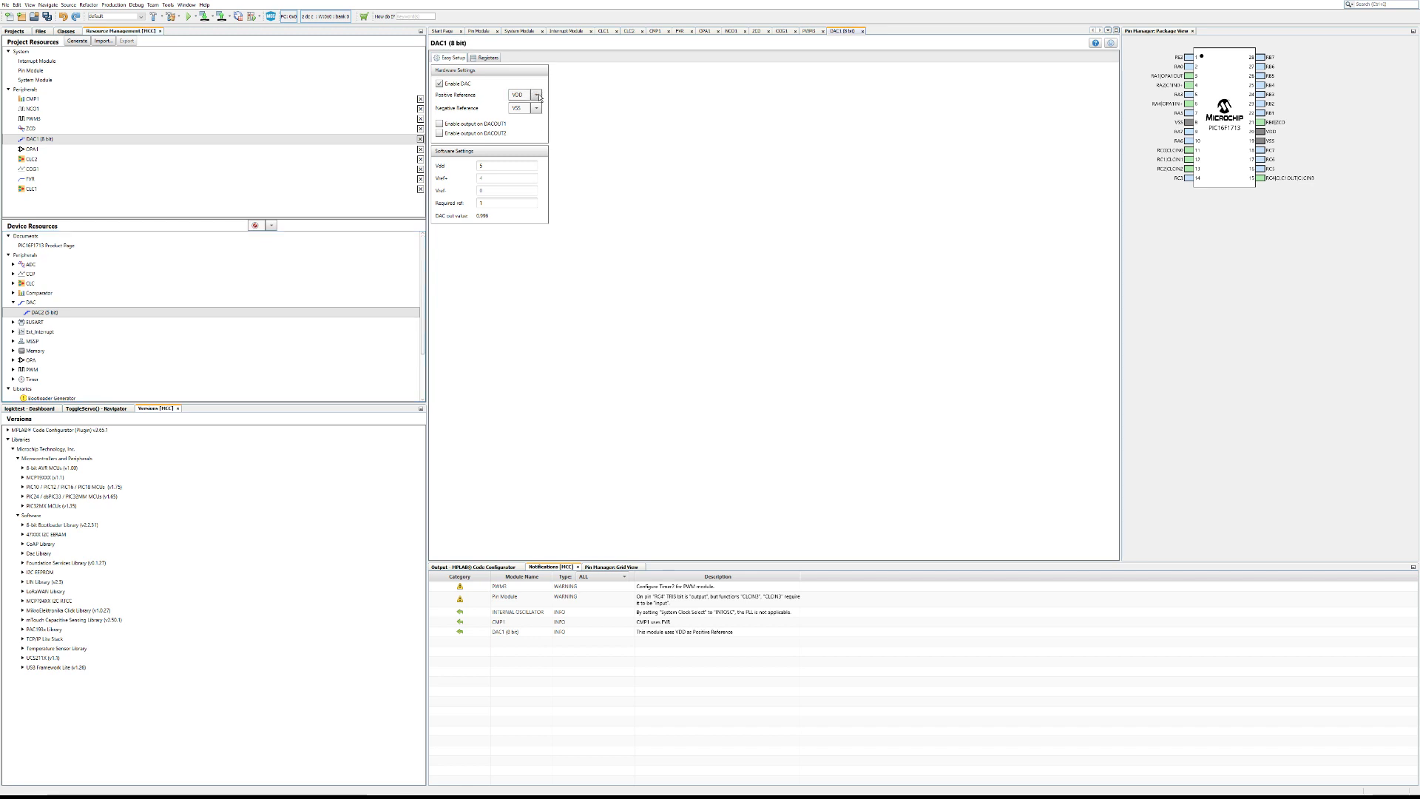
left_click(537, 104)
scroll(177, 277, "down", 2)
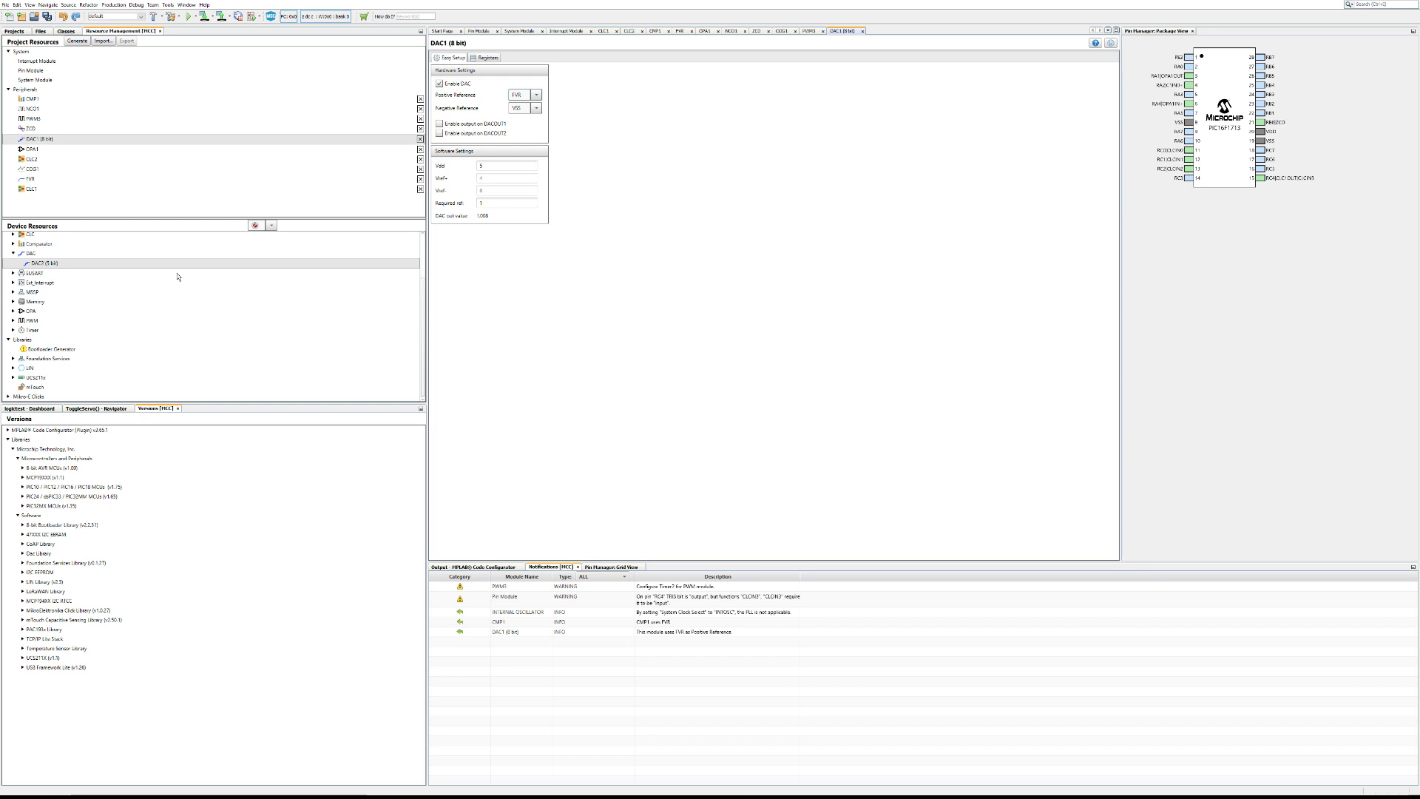
scroll(178, 276, "up", 2)
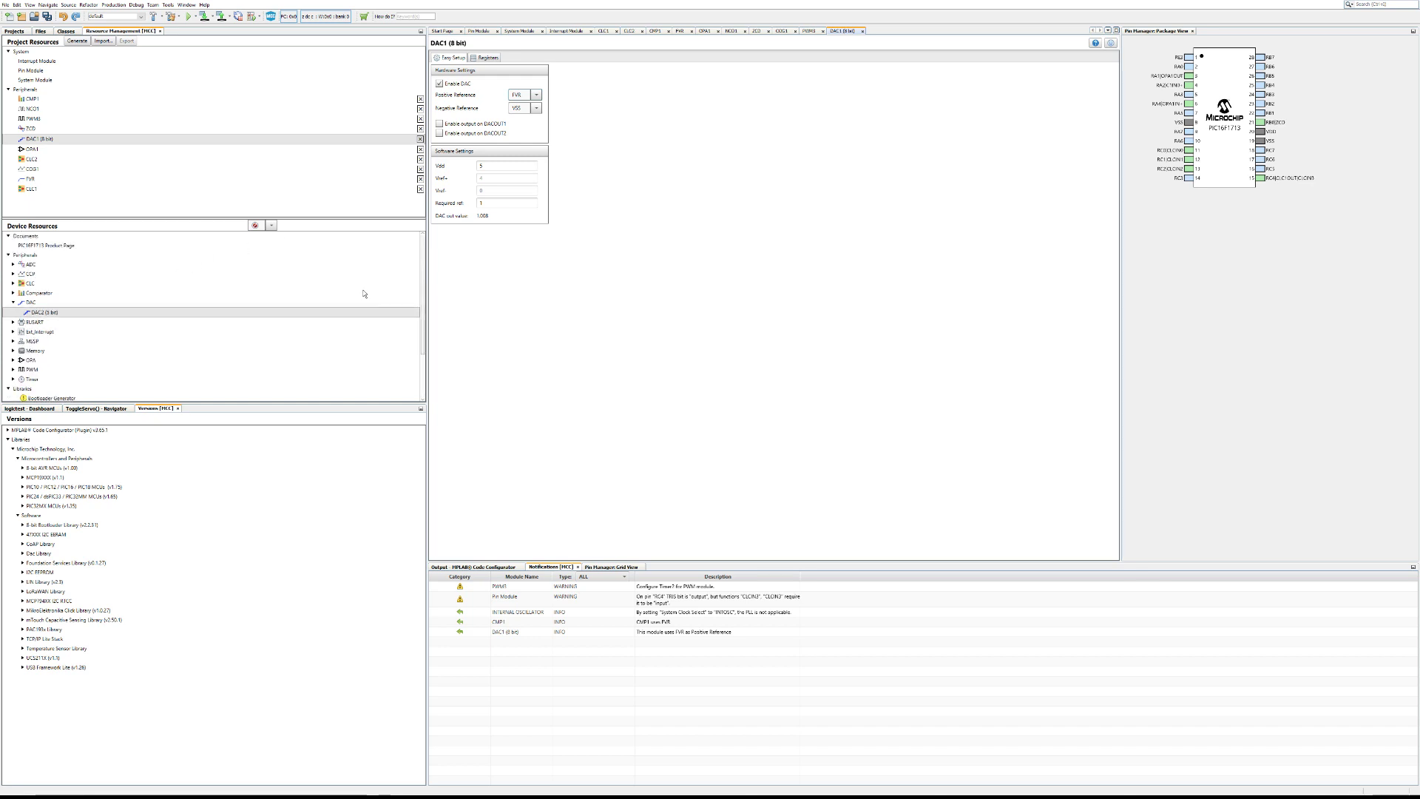